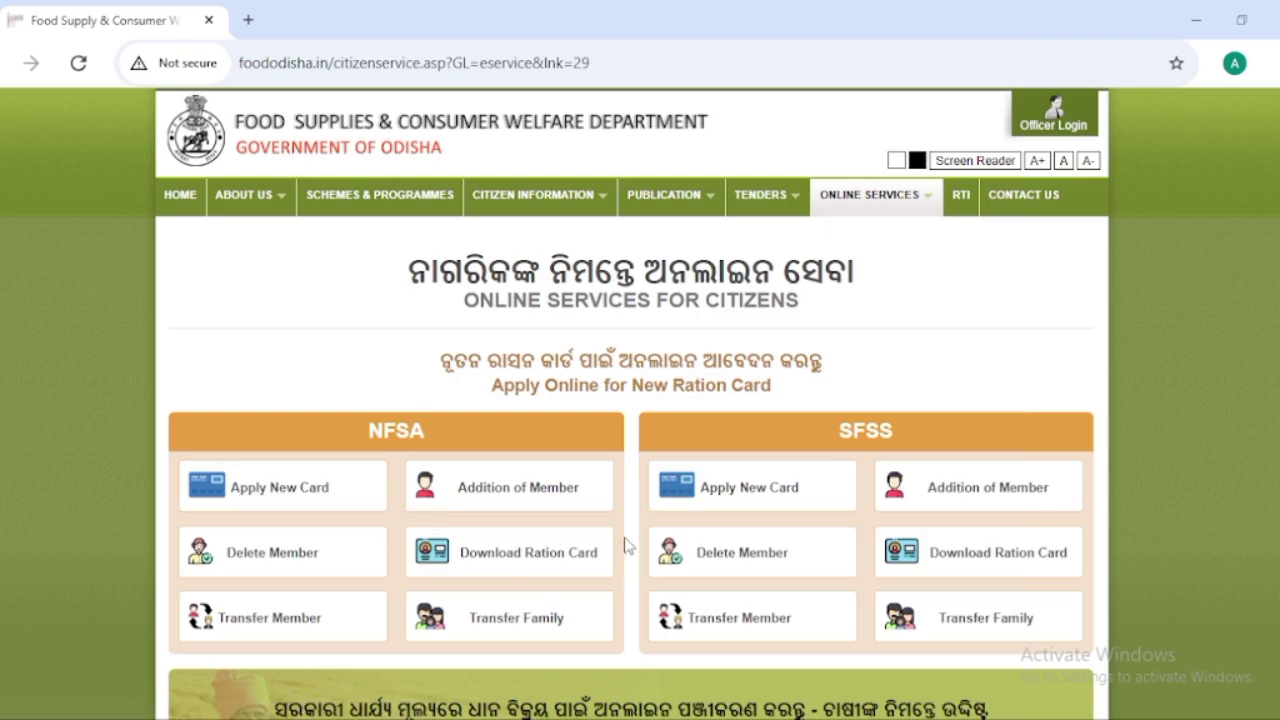
Step: Open the SFSS Apply New Card form and look through the Present Residential Address fields, from district and block to pincode
left_click(716, 500)
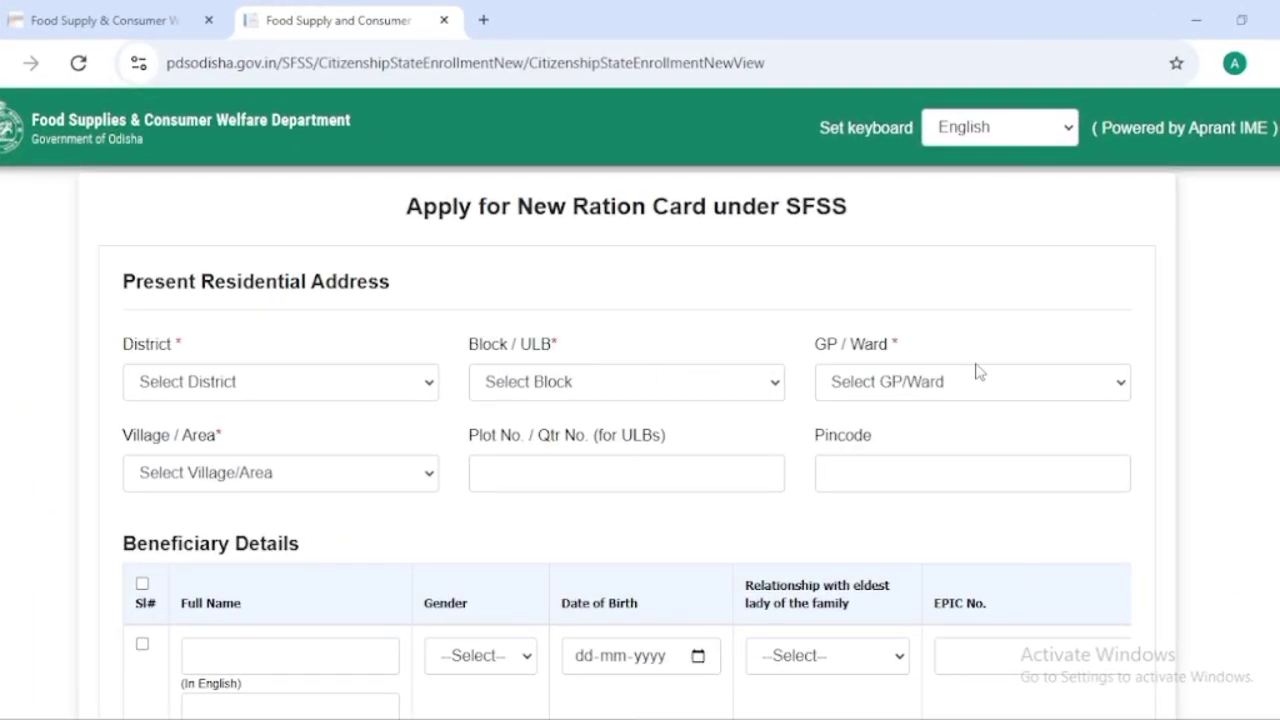
left_click(184, 393)
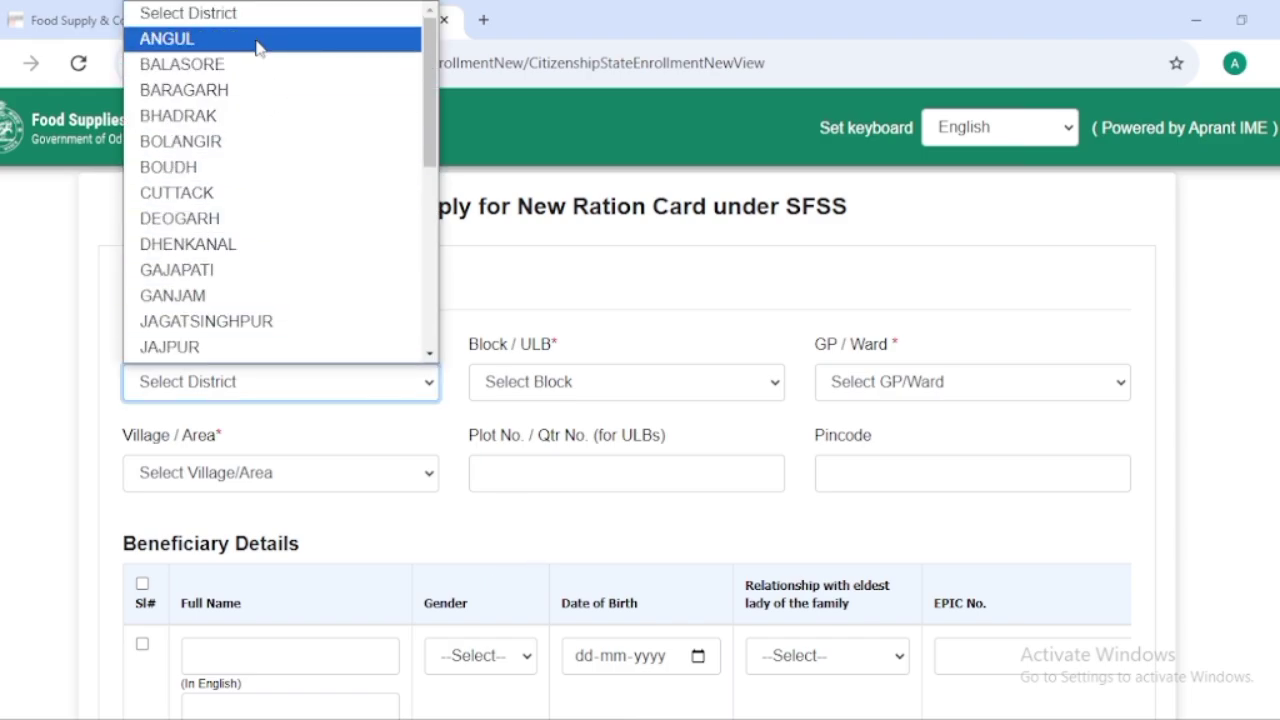
left_click(604, 390)
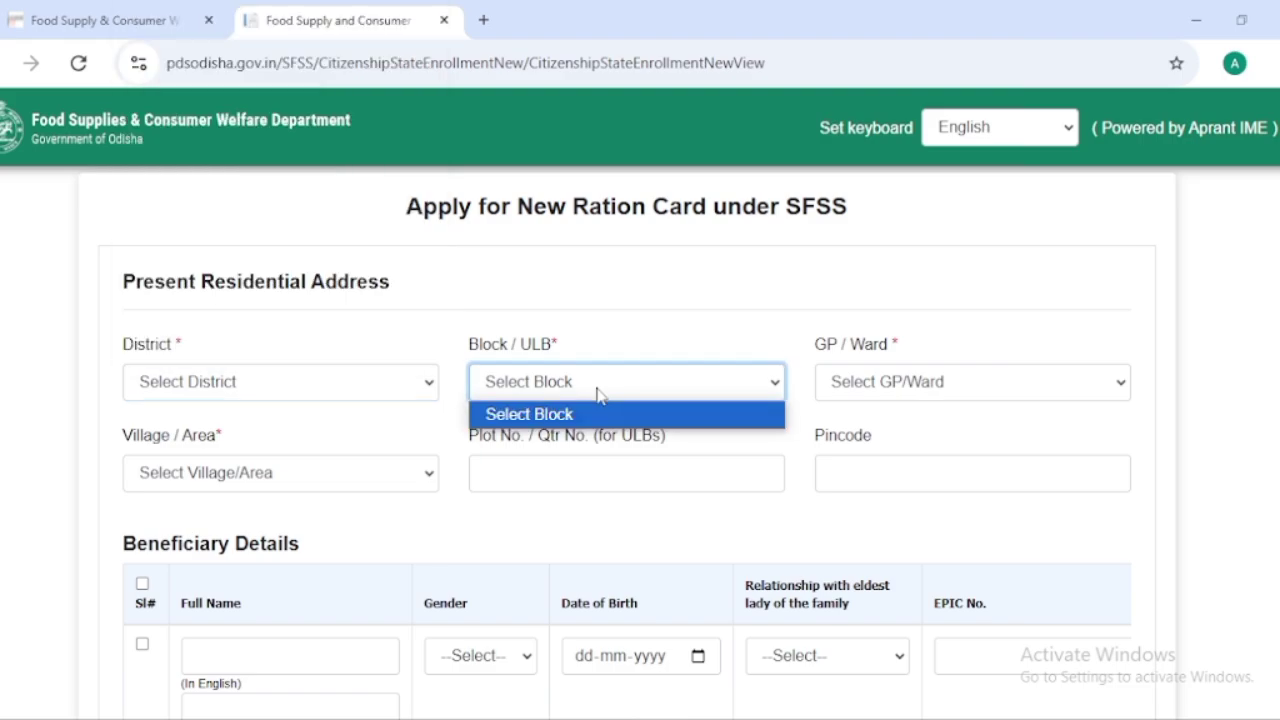
left_click(920, 387)
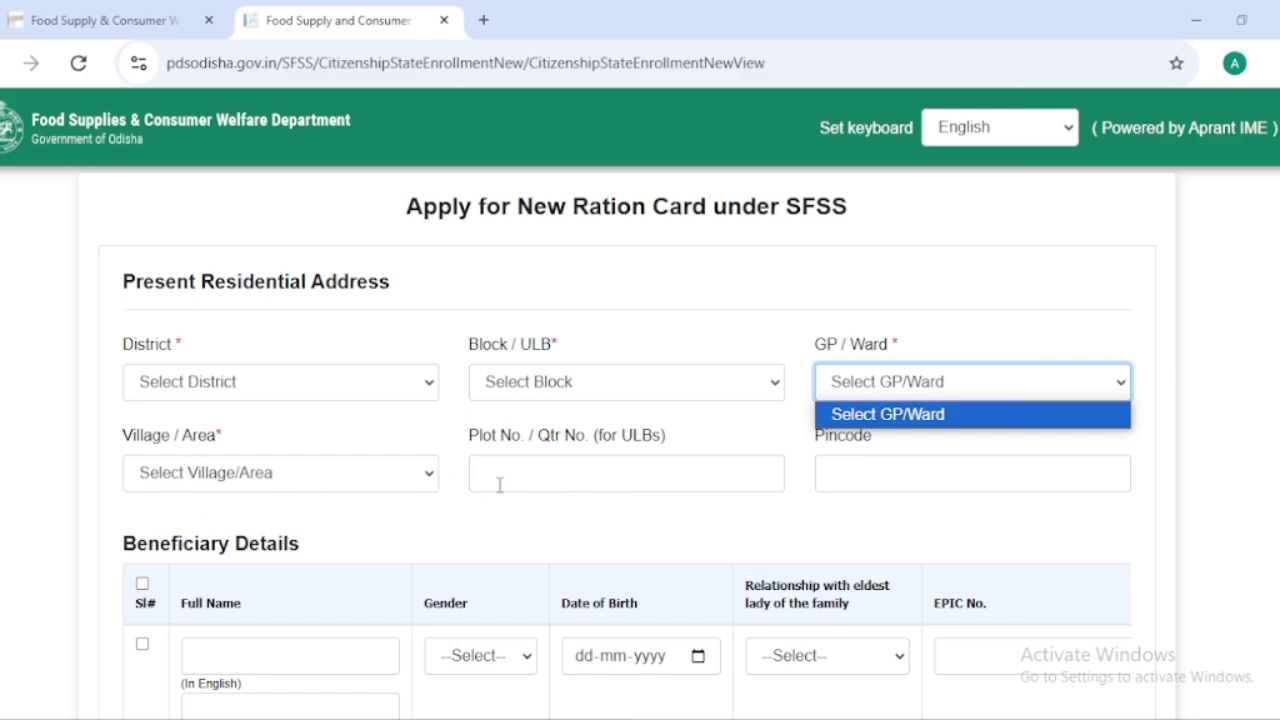
left_click(872, 479)
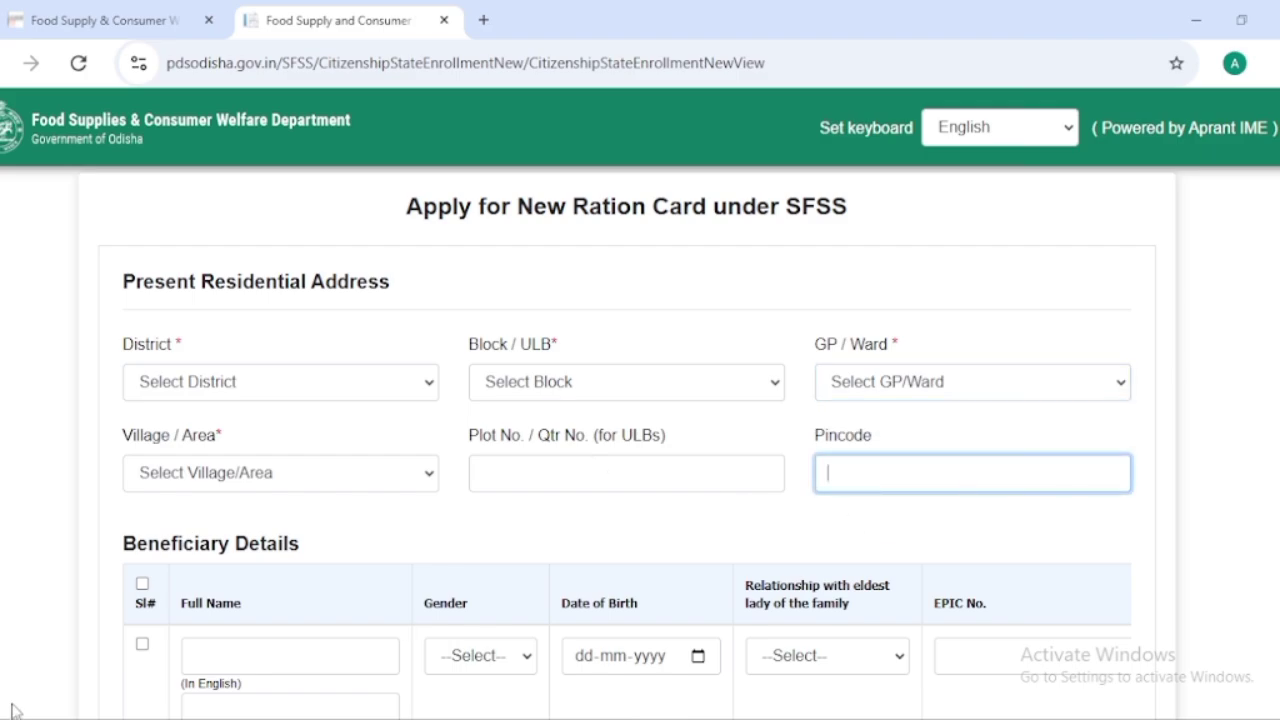
scroll(157, 634, "down", 1)
scroll(176, 608, "down", 2)
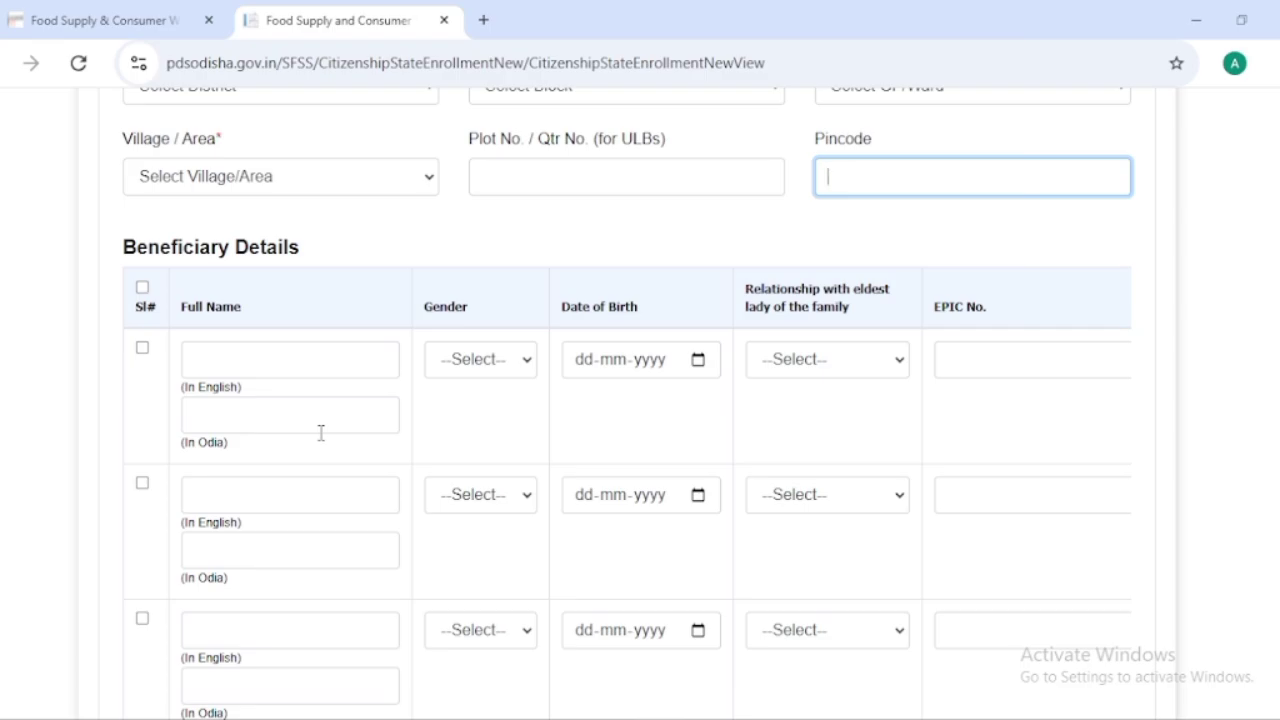
Step: Search for google input tools in a new browser tab and open the Try Google Input Tools online page
left_click(483, 20)
left_click(451, 59)
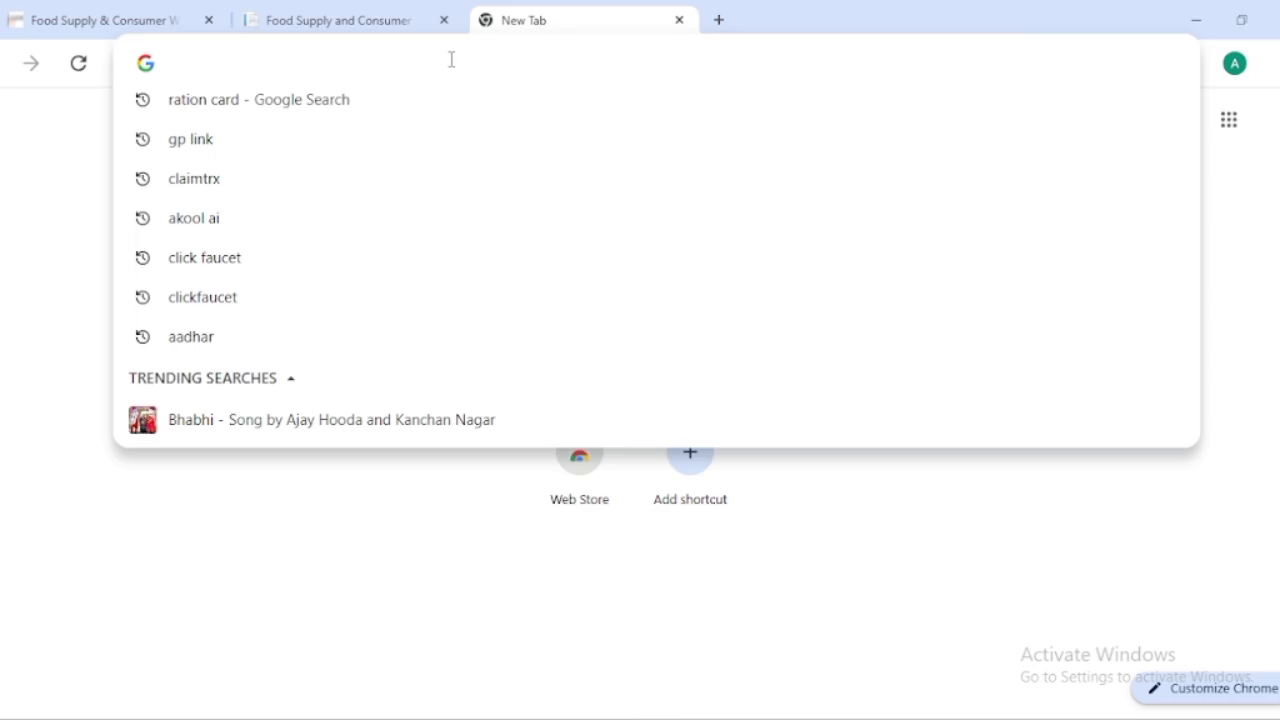
type("google")
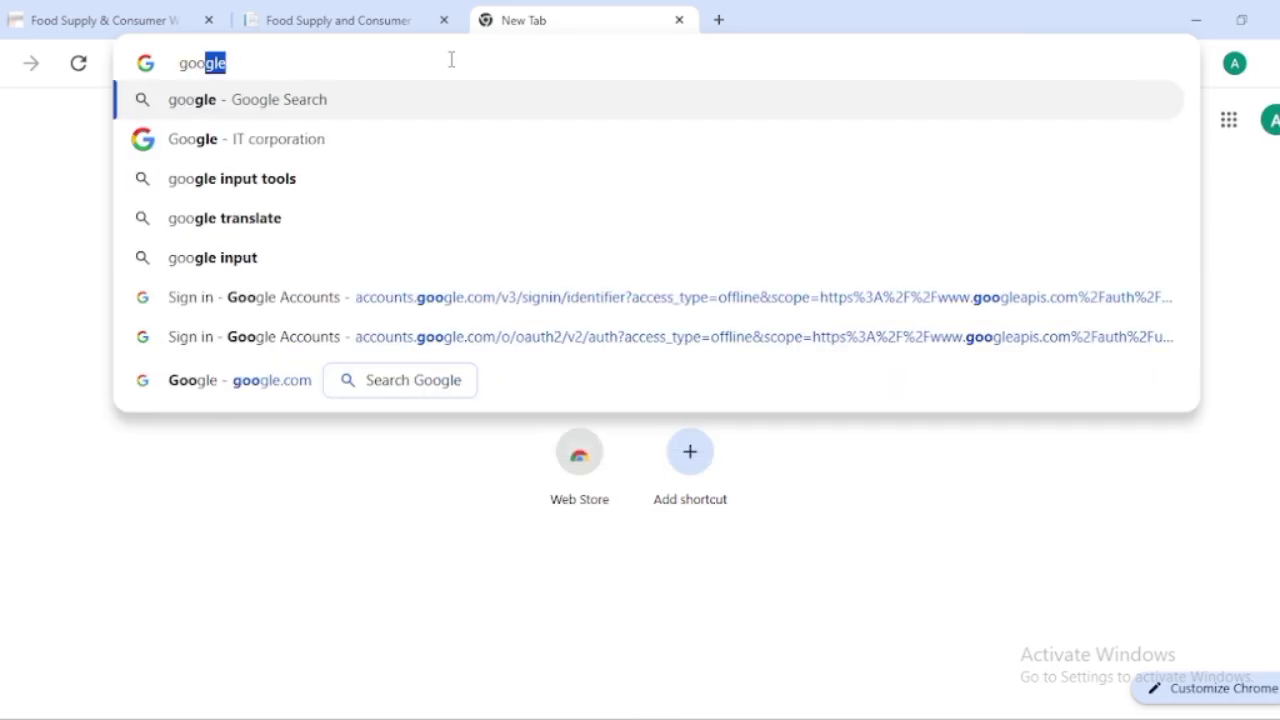
left_click(306, 182)
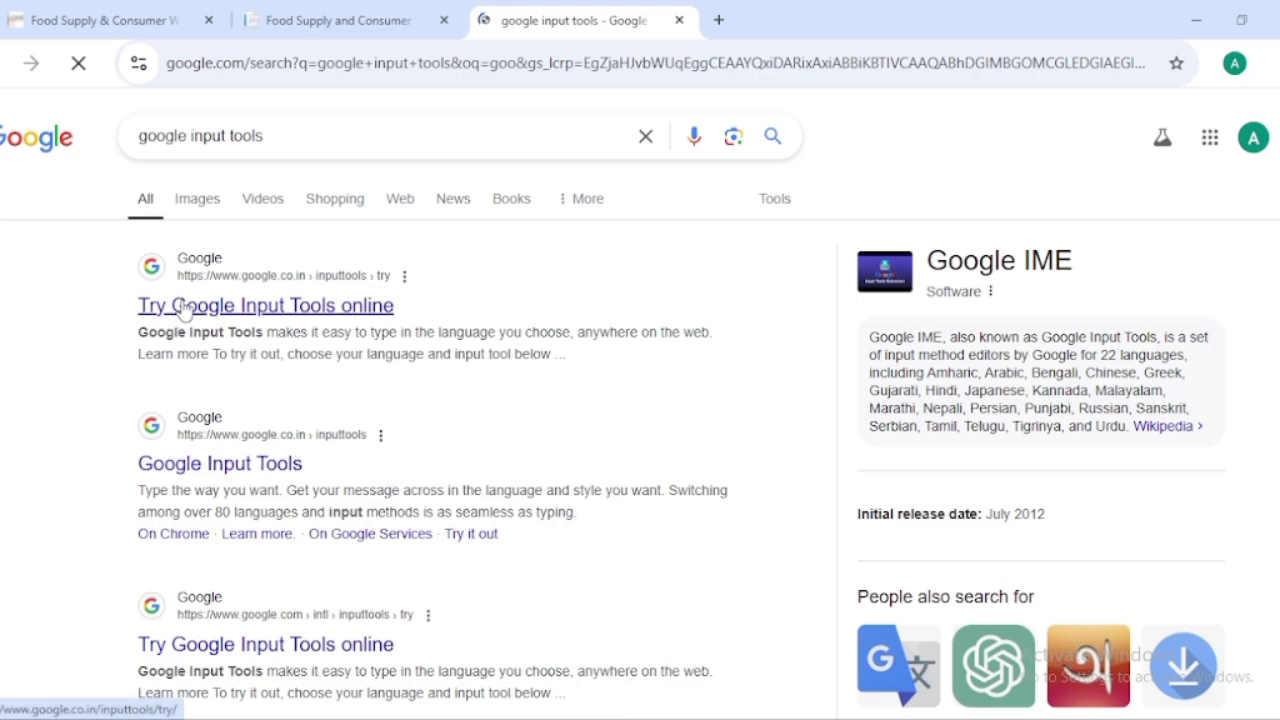
left_click(185, 311)
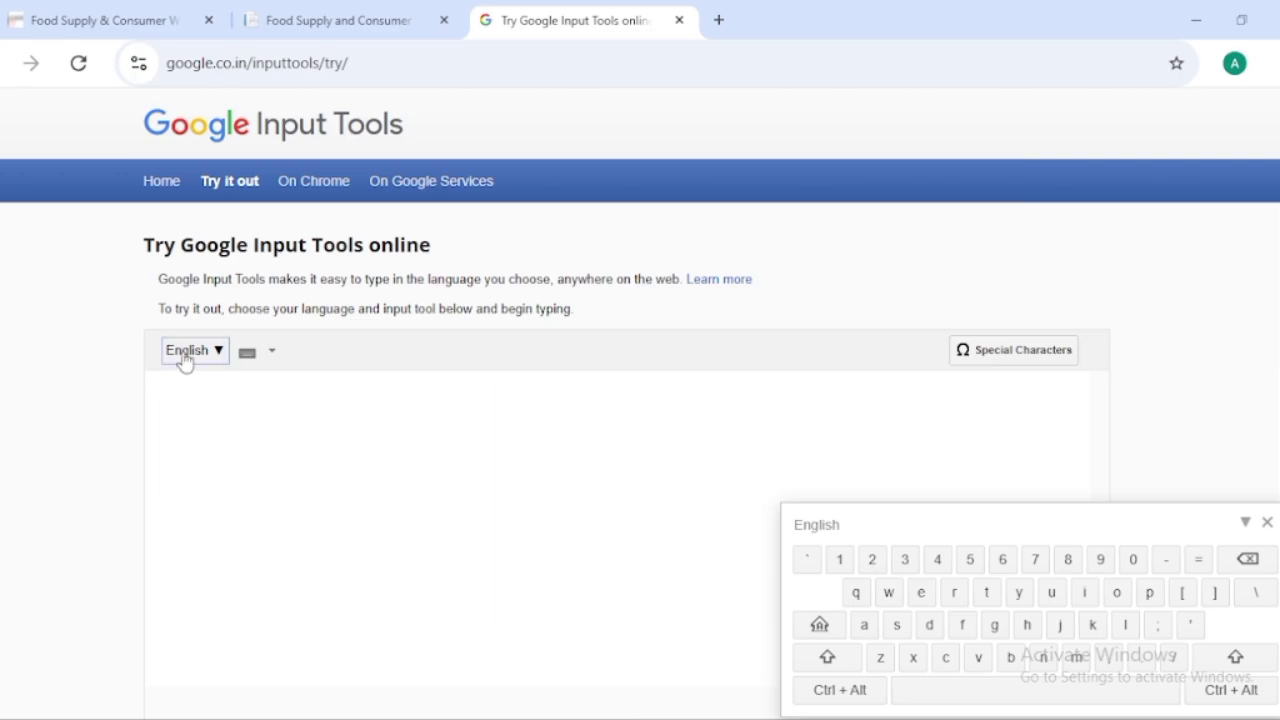
Step: Set the input language to Odia and enter "kasrt", accepting the first suggested Odia word
left_click(185, 354)
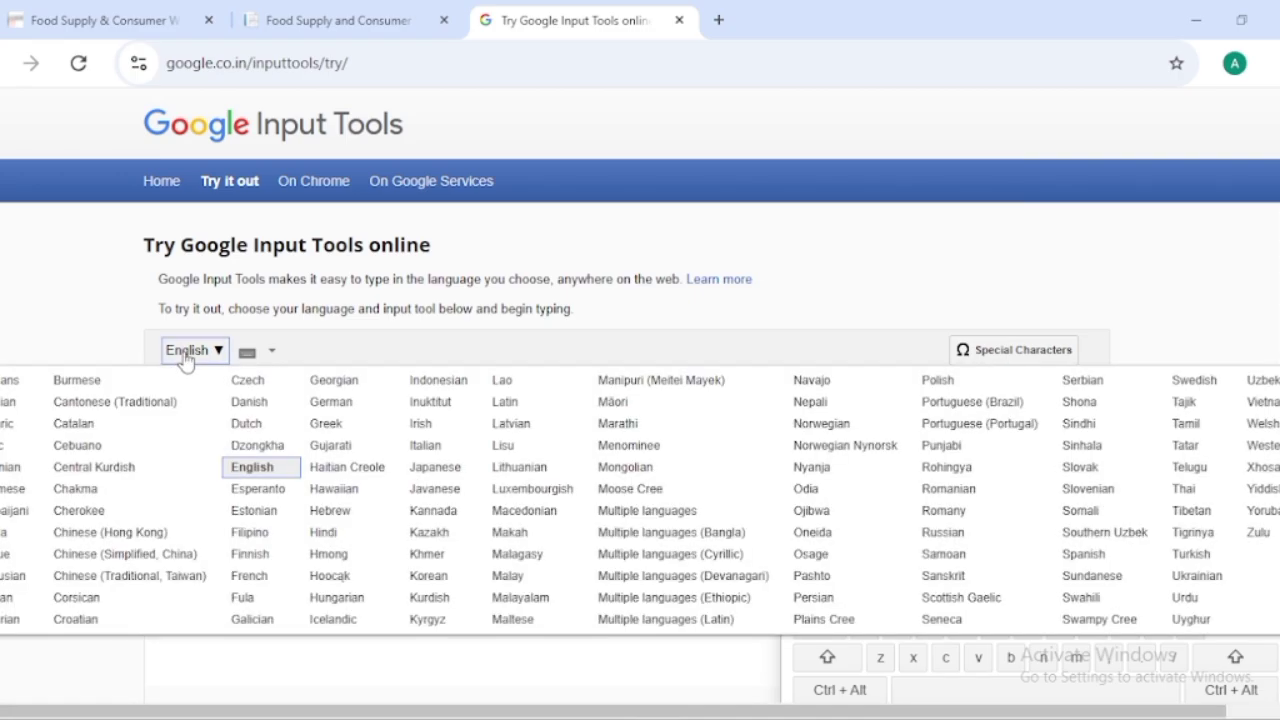
left_click(820, 490)
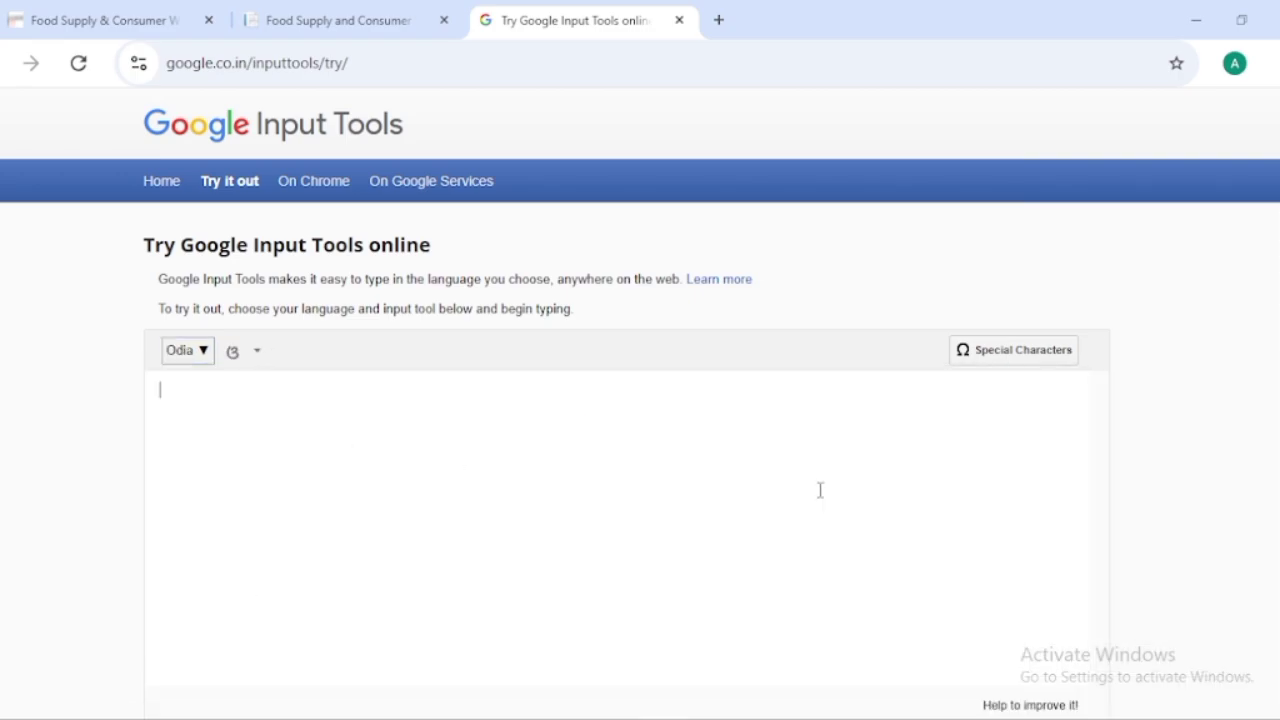
left_click(218, 396)
type("kasrt")
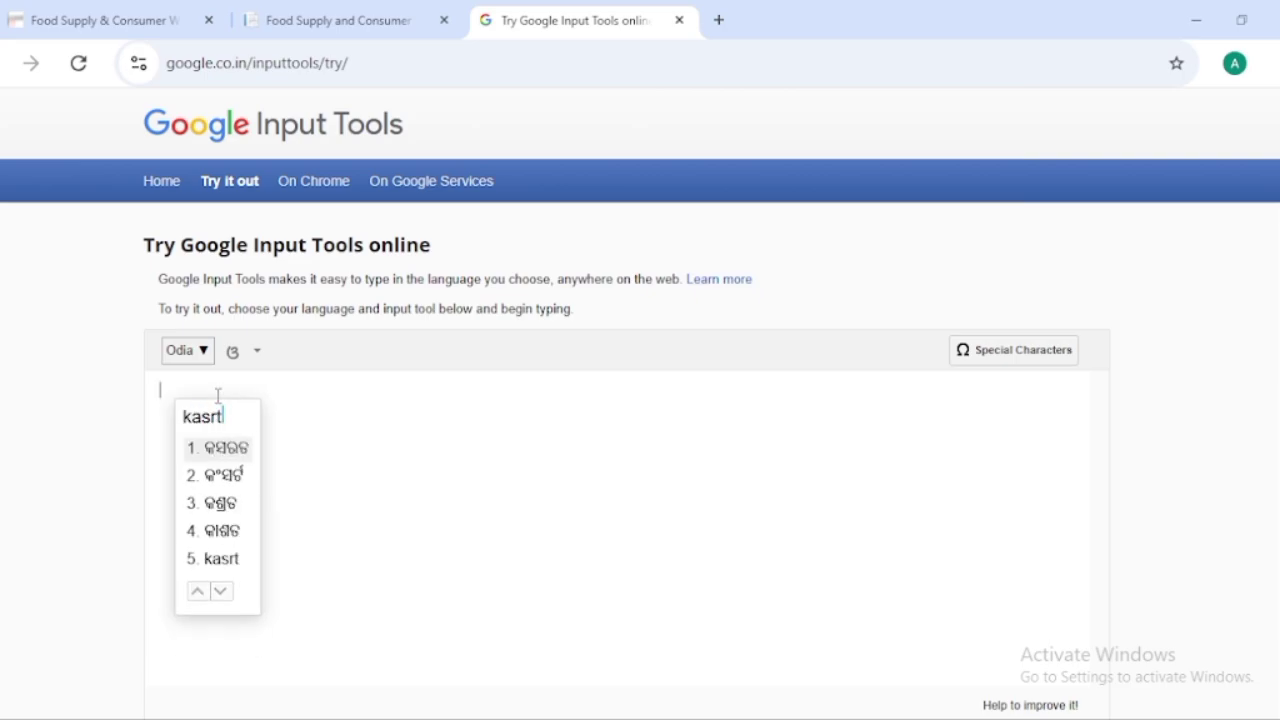
scroll(218, 396, "down", 1)
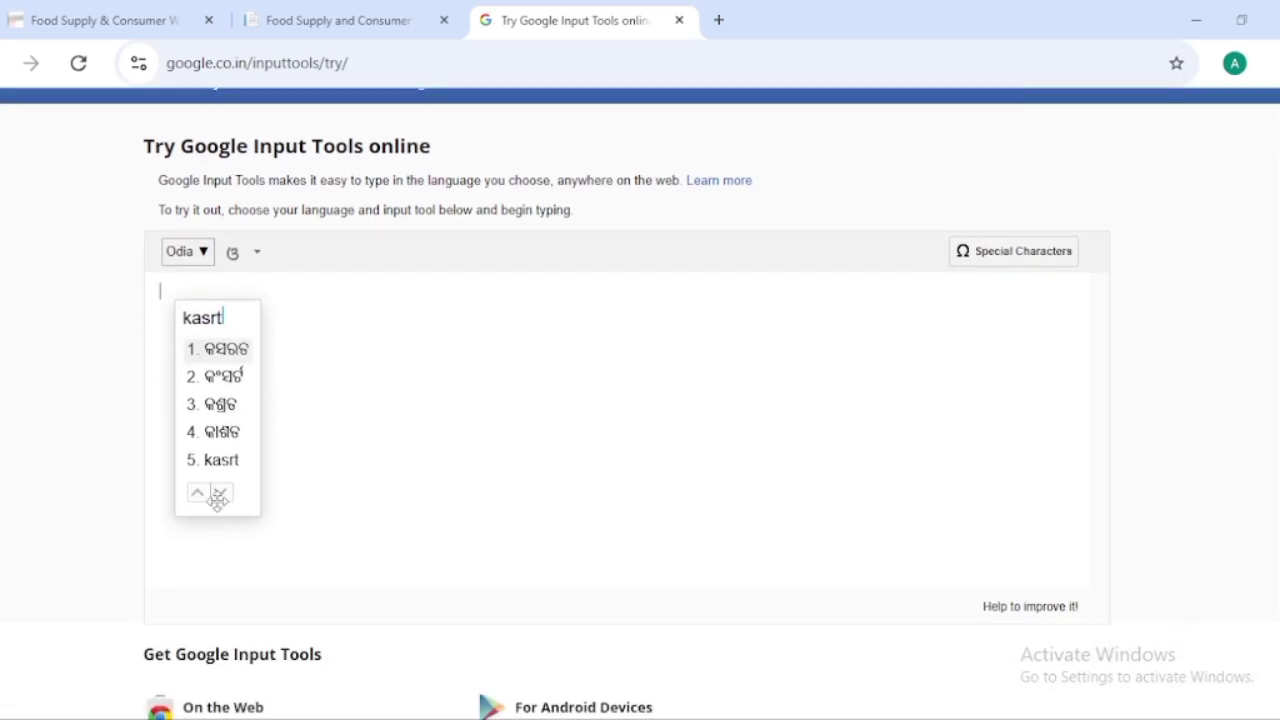
left_click(233, 349)
Step: Try to copy the Odia word into the first beneficiary's In Odia name field on the ration card form
left_click_drag(156, 293, 210, 293)
right_click(185, 293)
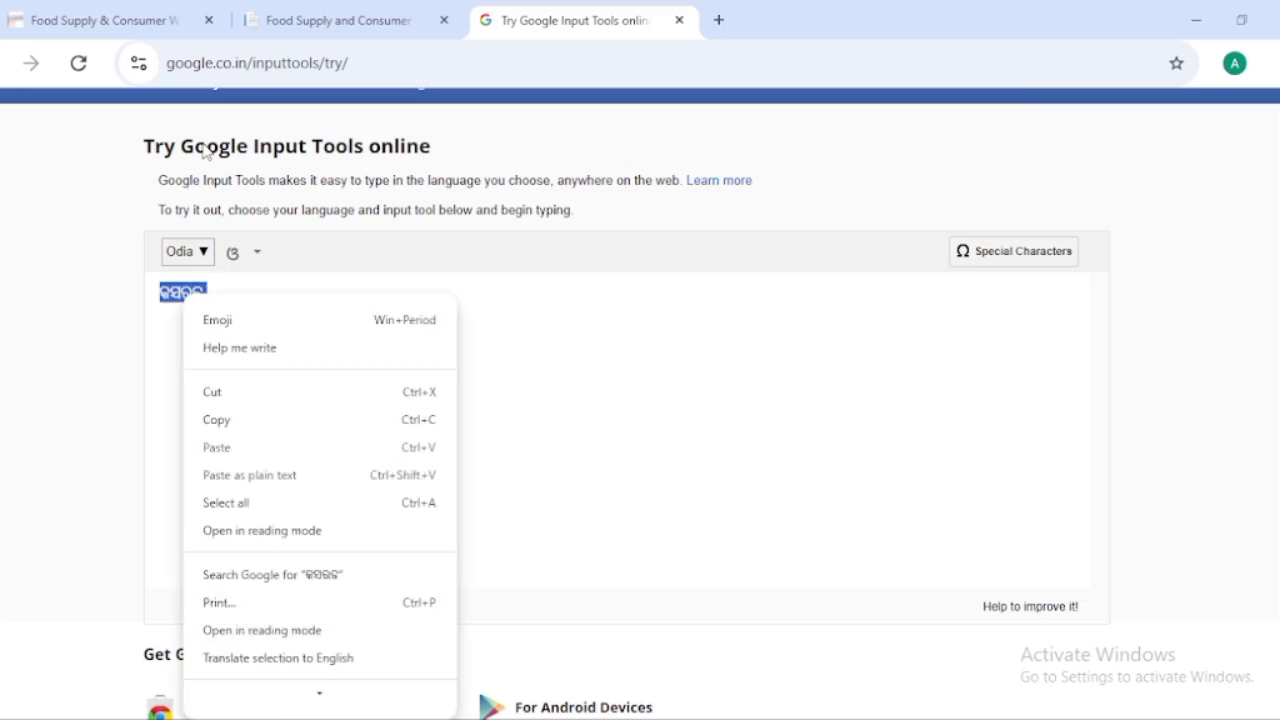
left_click(300, 22)
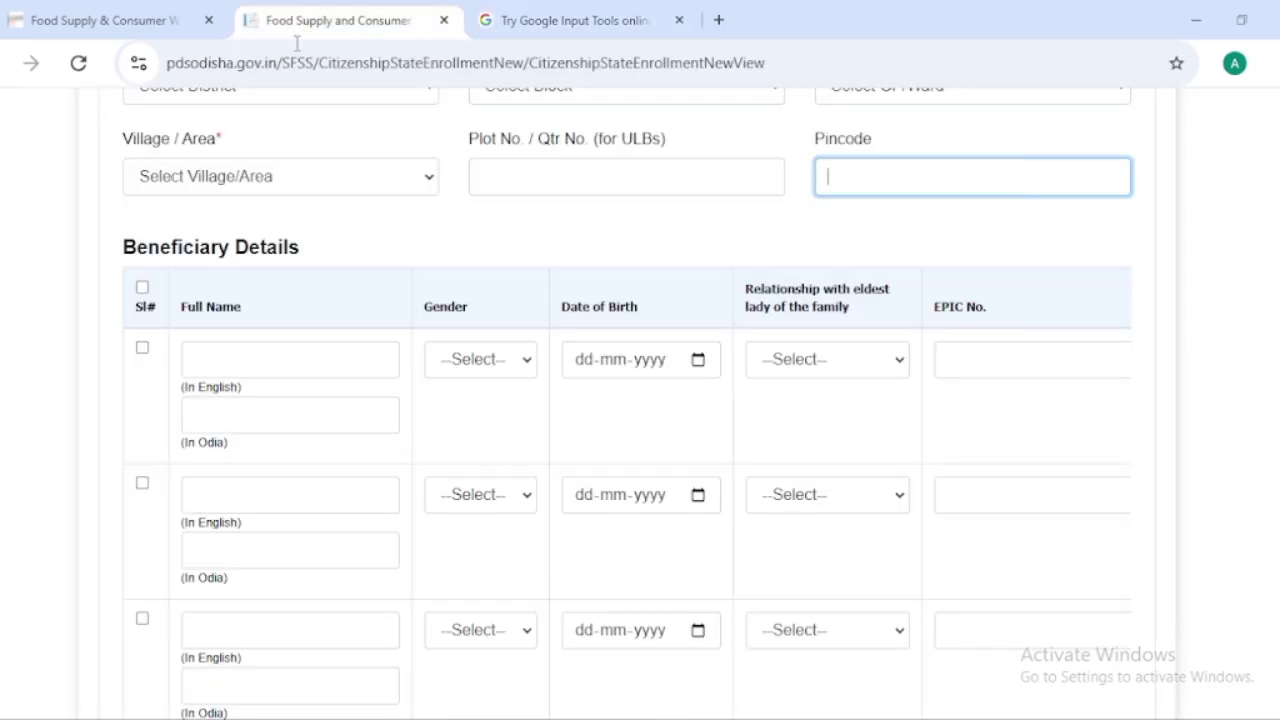
left_click(269, 420)
right_click(232, 411)
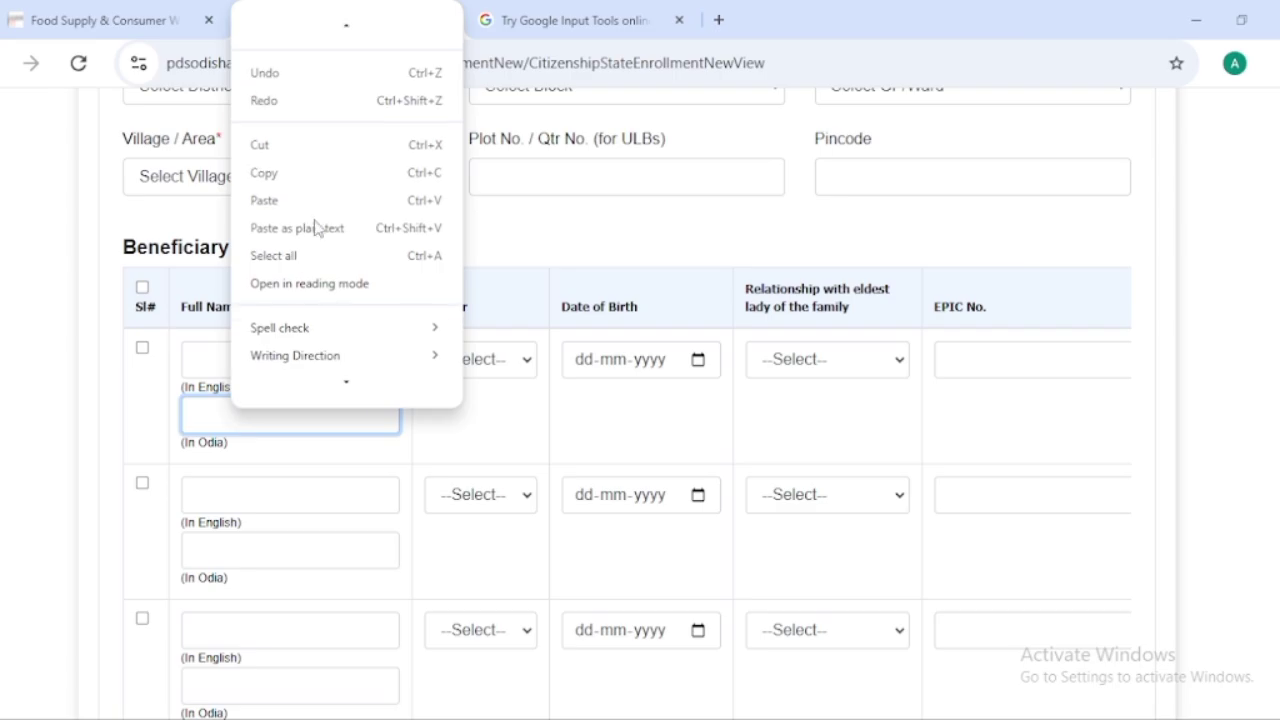
left_click(66, 372)
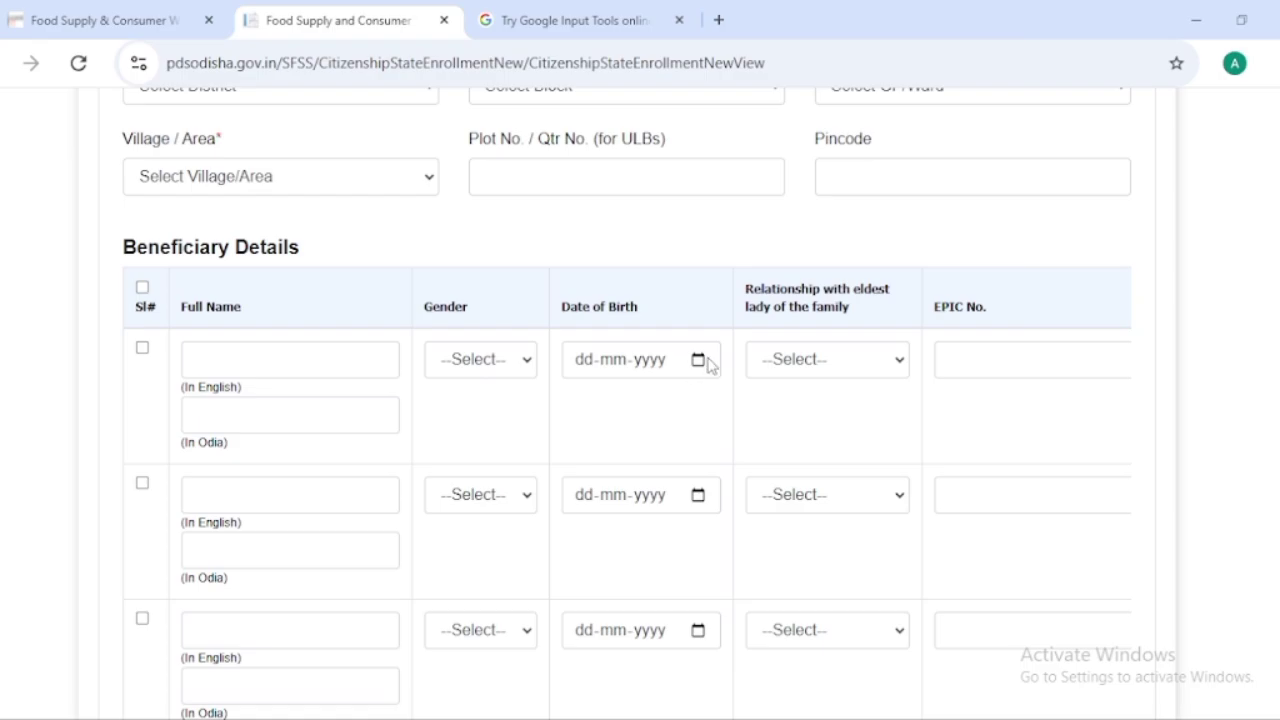
Step: Examine the choices for the first beneficiary's relationship with the eldest lady of the family
left_click(828, 367)
scroll(851, 540, "down", 3)
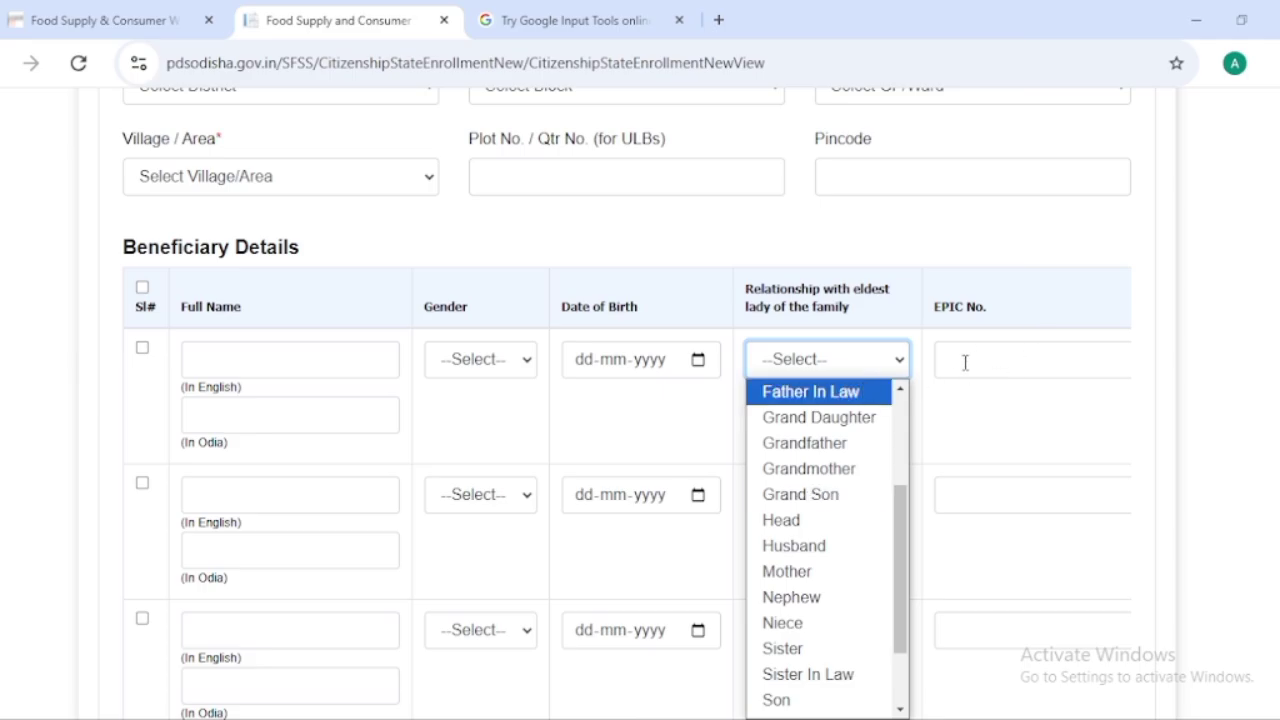
scroll(891, 574, "down", 2)
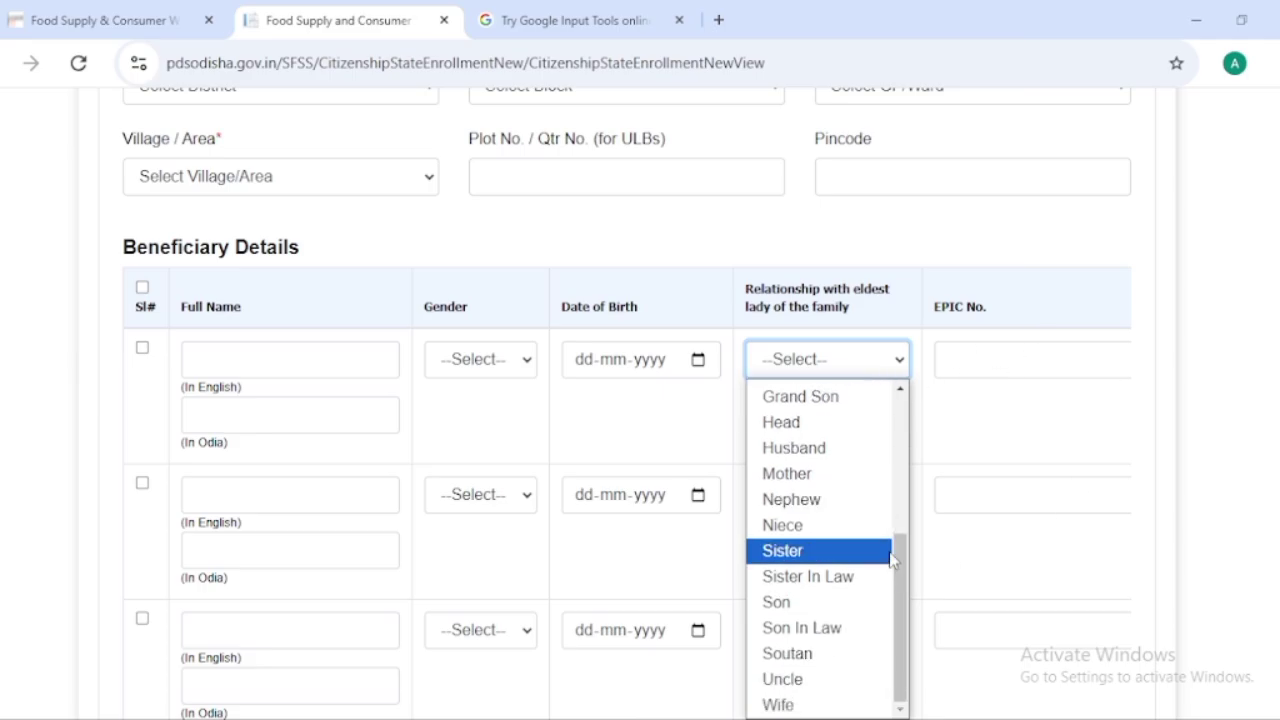
scroll(1051, 471, "down", 5)
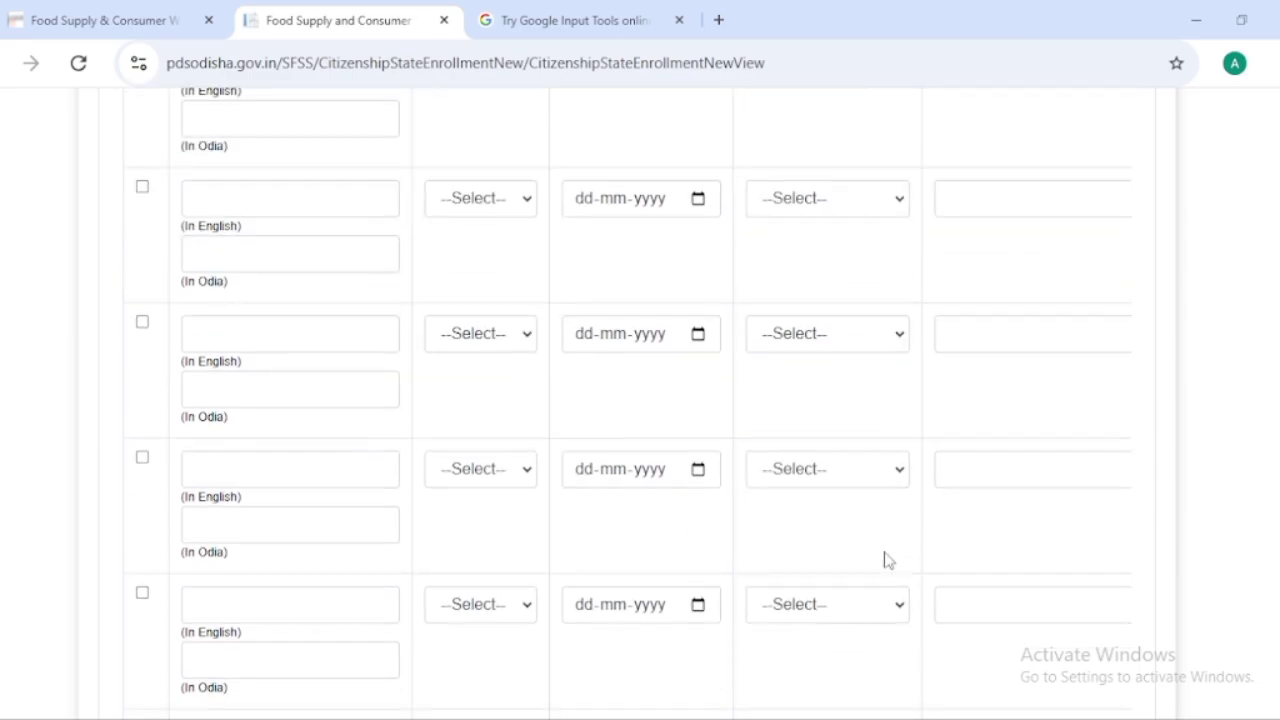
Step: Examine the remaining beneficiary columns, including EPIC number, Aadhar number, Aadhar enrollment number, father name and spouse name
scroll(857, 536, "down", 7)
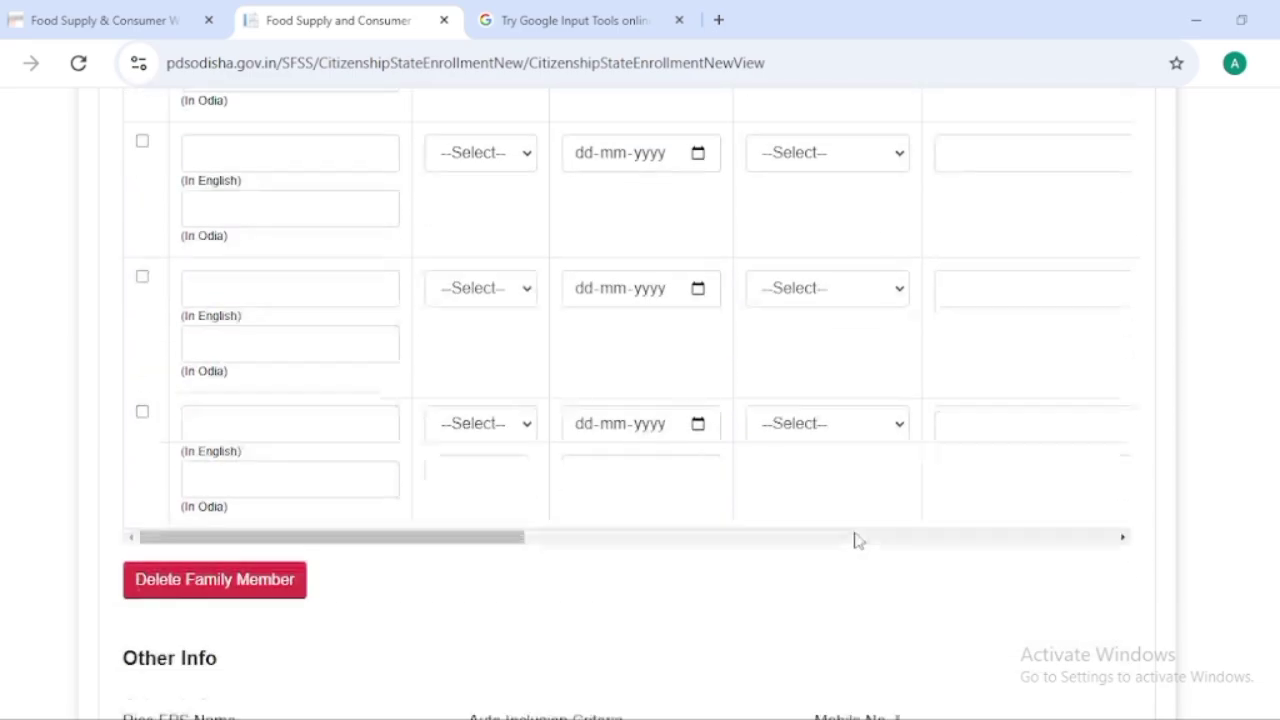
left_click_drag(491, 352, 522, 343)
scroll(574, 300, "up", 10)
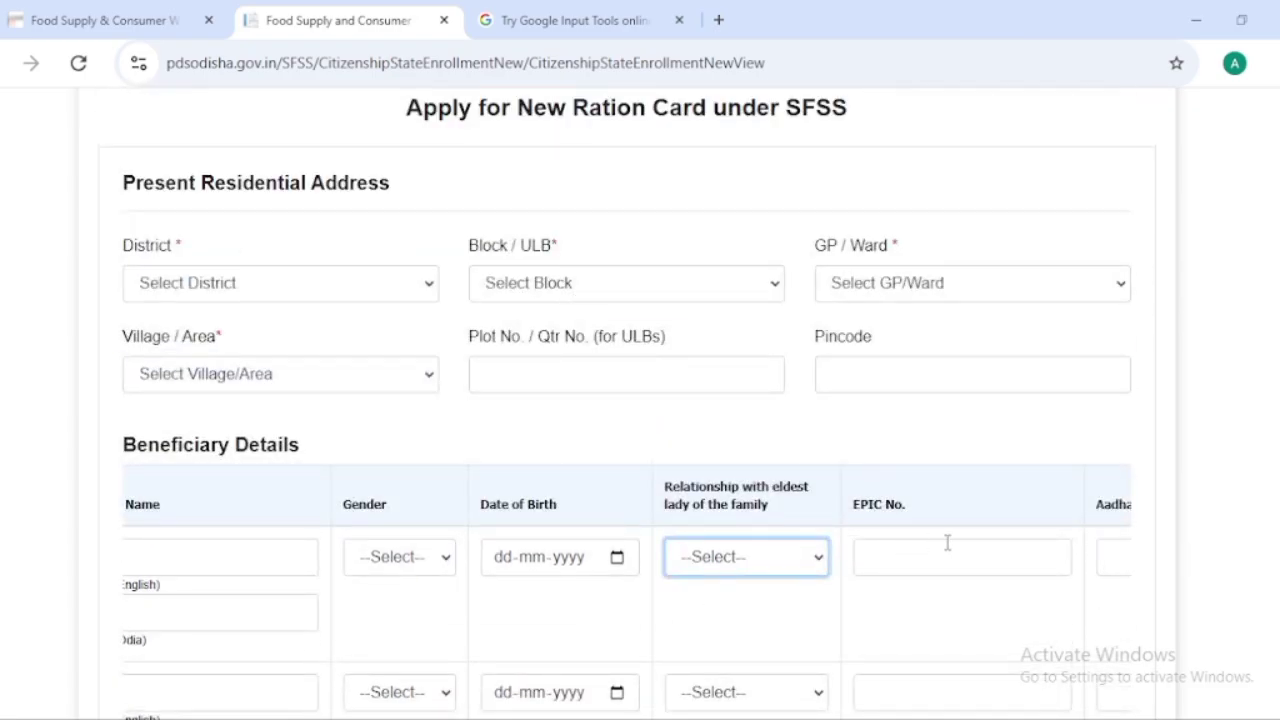
scroll(393, 650, "down", 5)
scroll(393, 650, "down", 6)
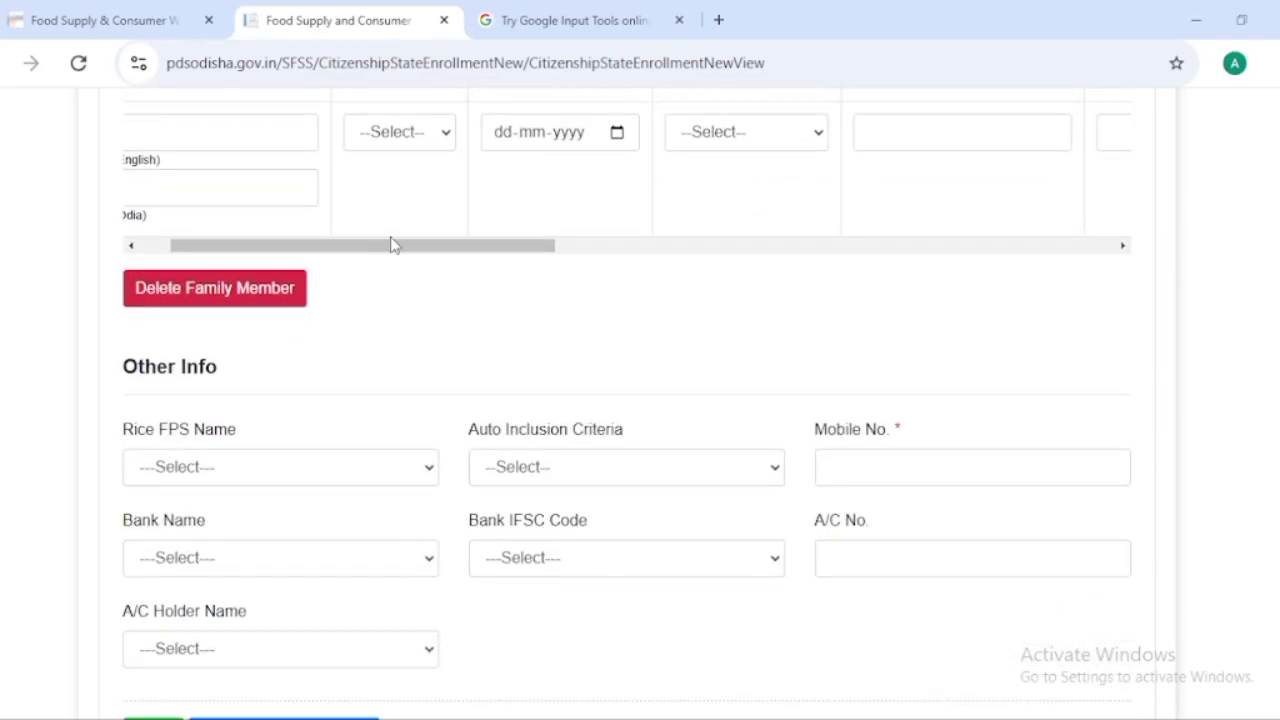
left_click_drag(391, 245, 814, 254)
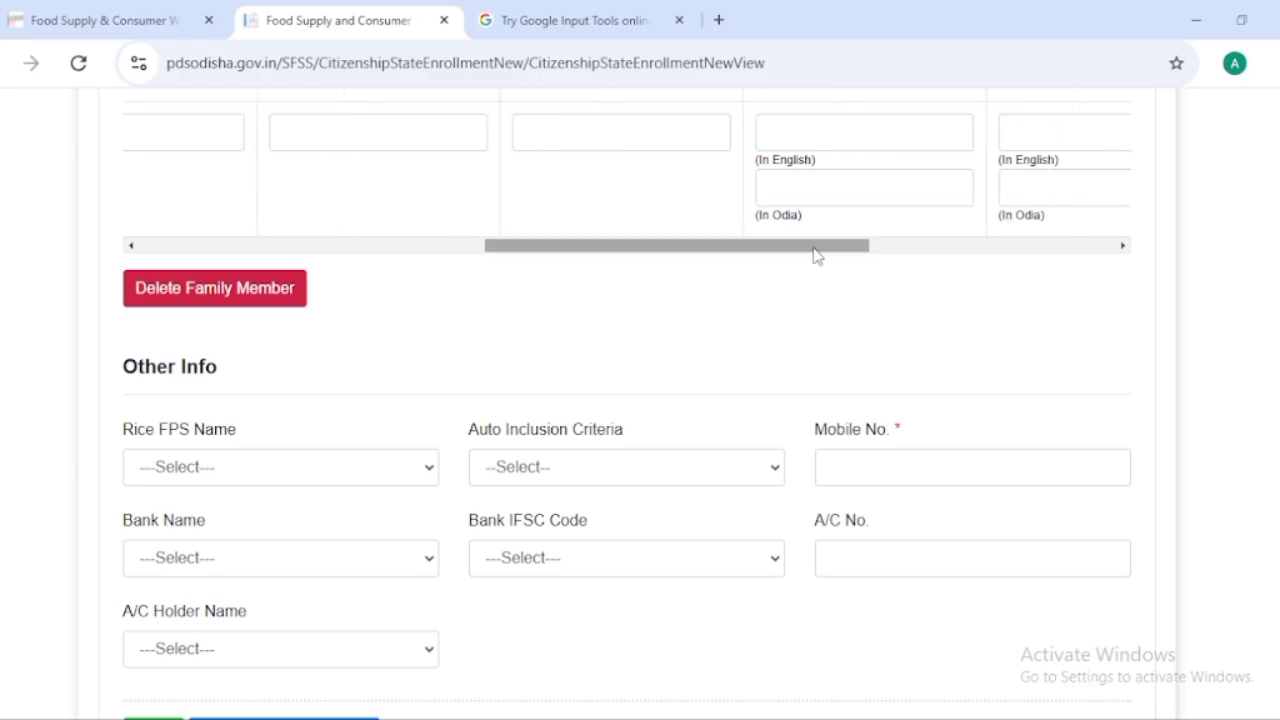
scroll(706, 220, "up", 10)
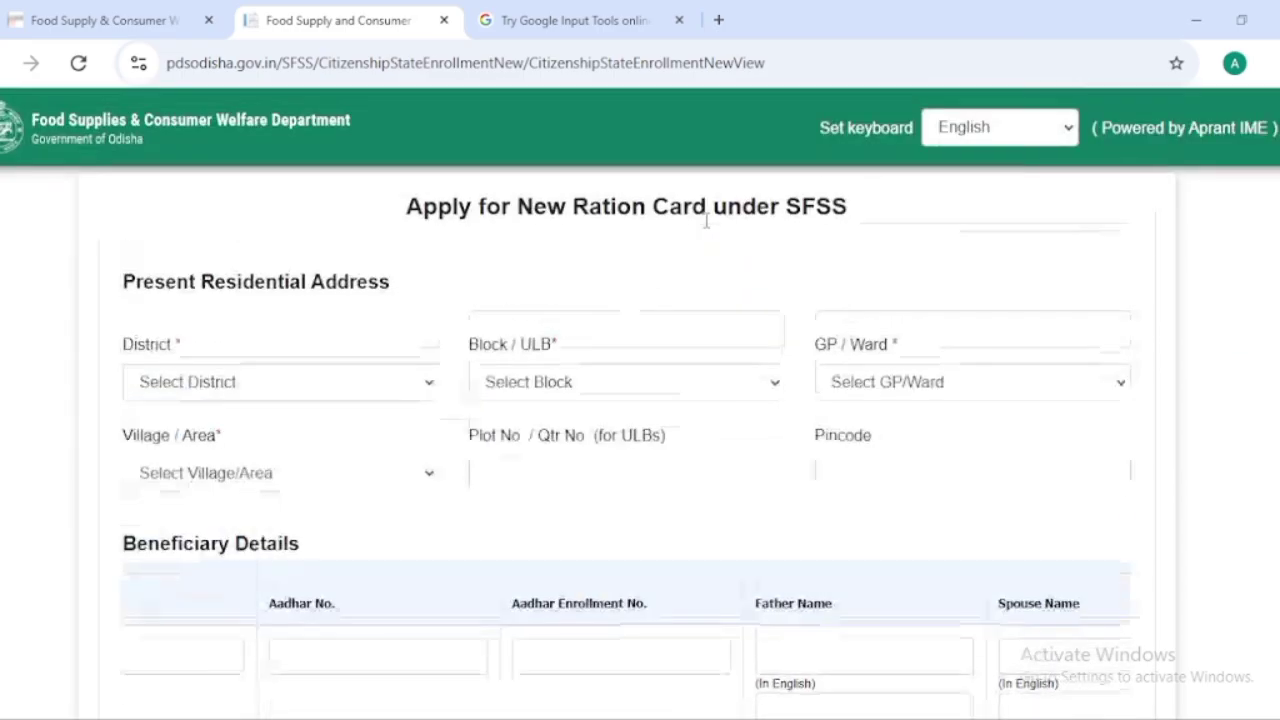
scroll(703, 230, "down", 3)
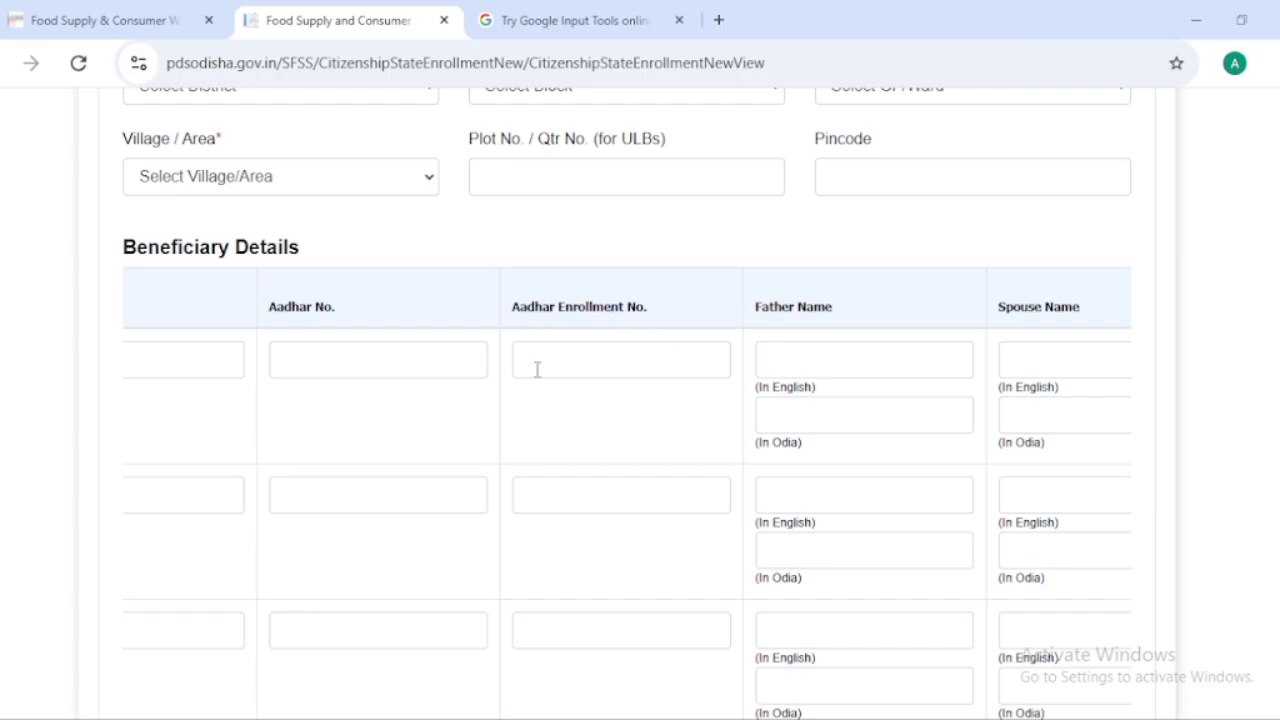
left_click(787, 355)
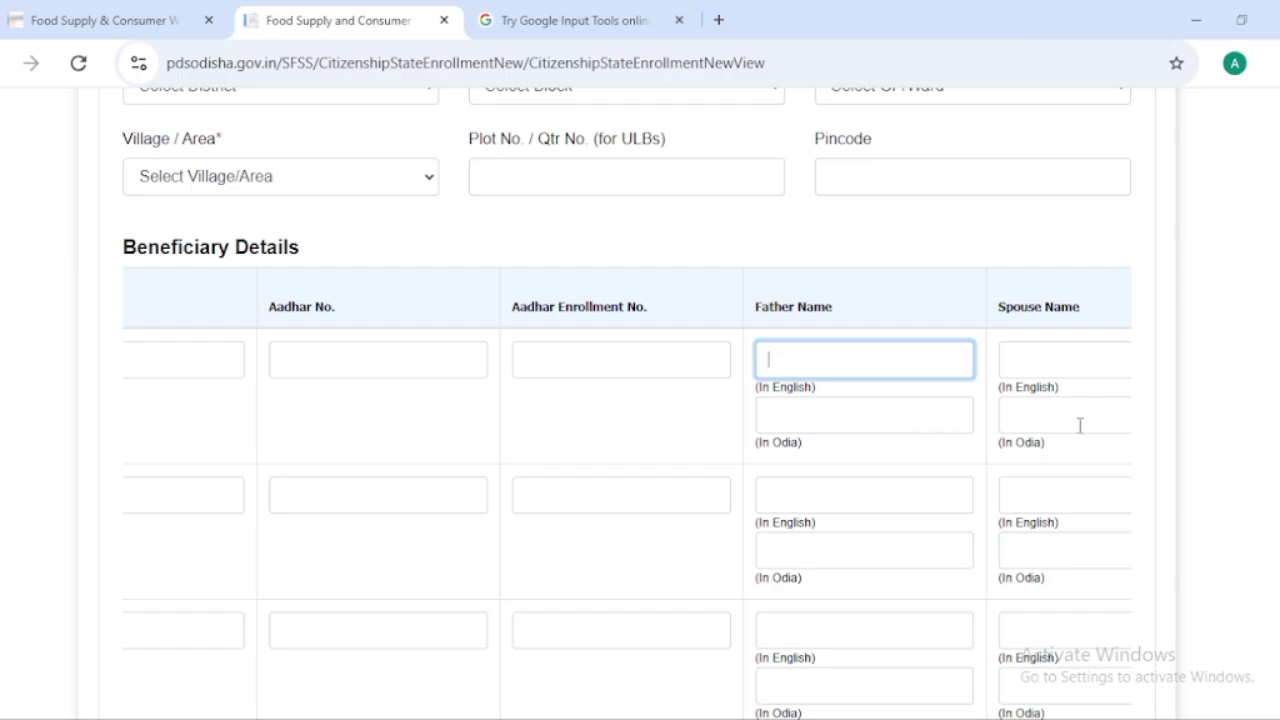
Step: Return the beneficiary table to its first columns and look over the form down to the Other Info section
scroll(349, 563, "down", 3)
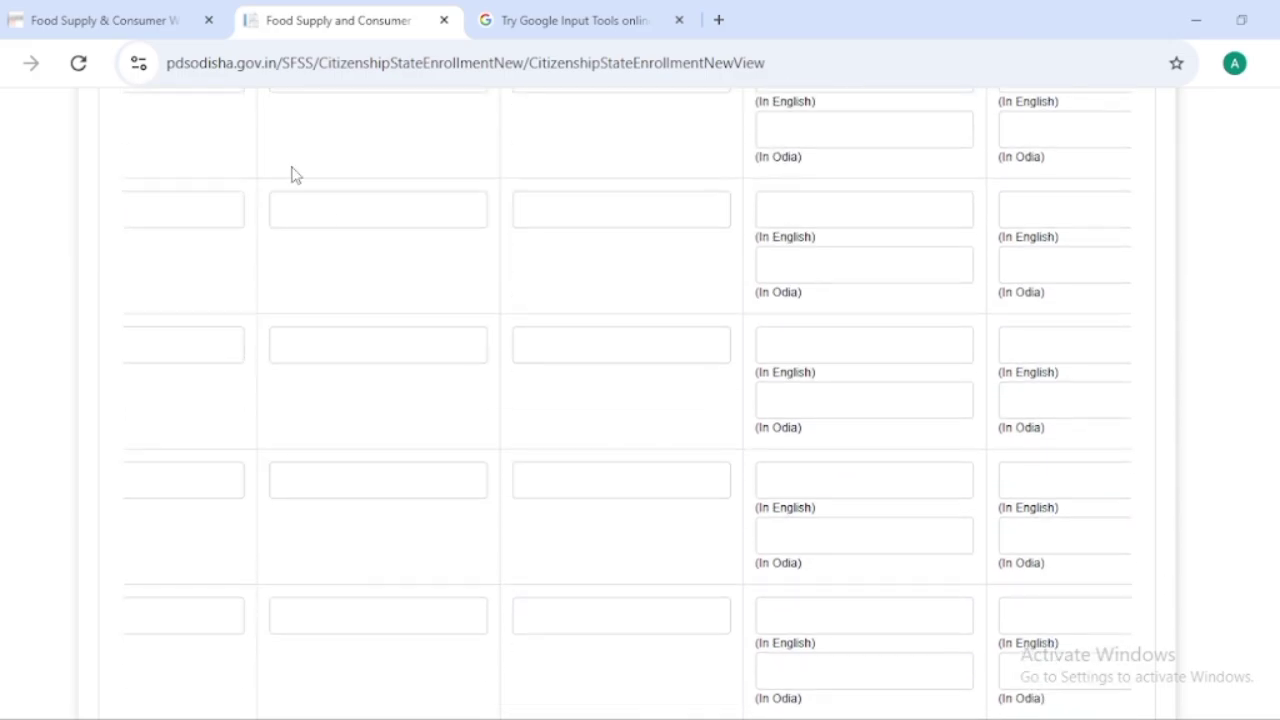
scroll(790, 677, "down", 3)
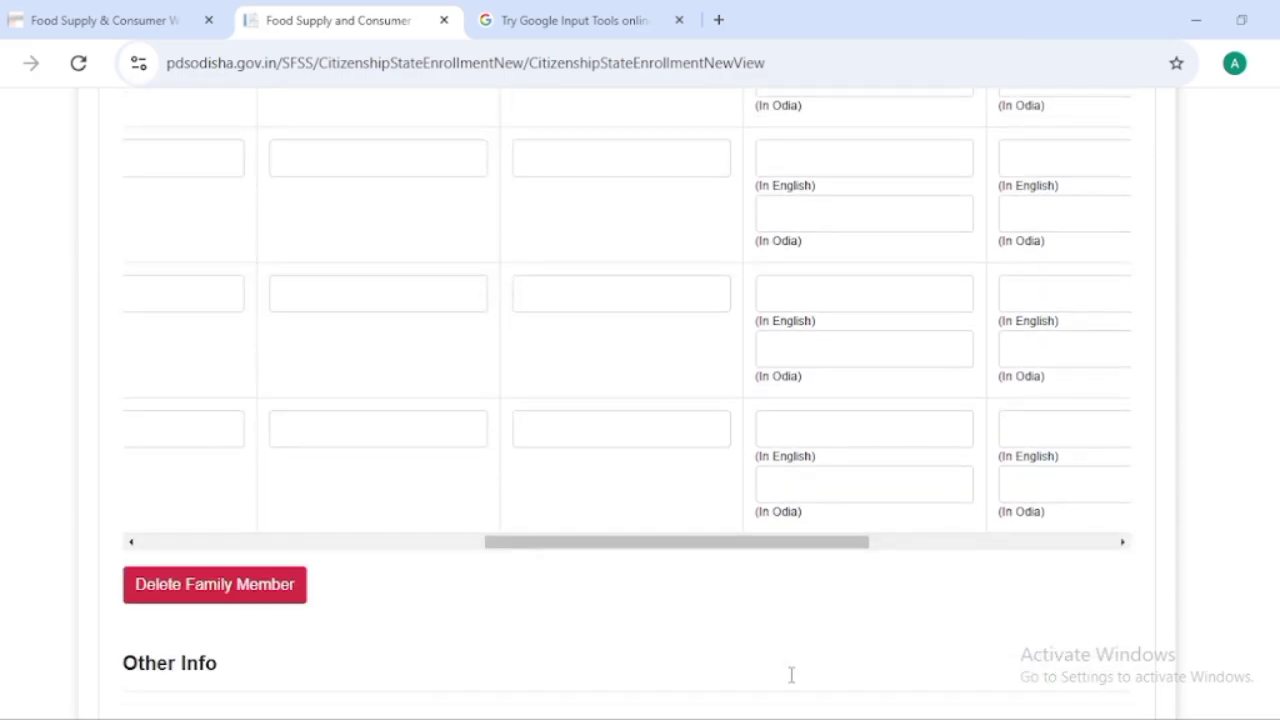
scroll(790, 675, "down", 3)
scroll(560, 343, "up", 3)
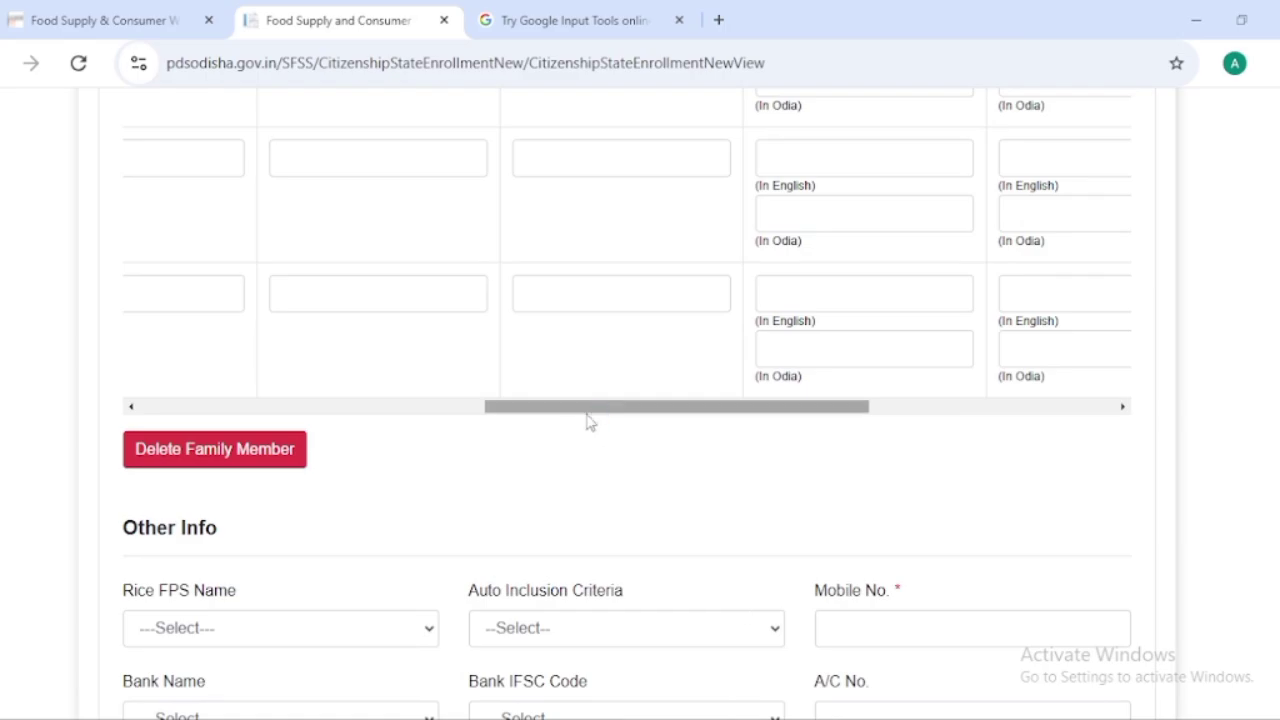
left_click_drag(590, 422, 223, 420)
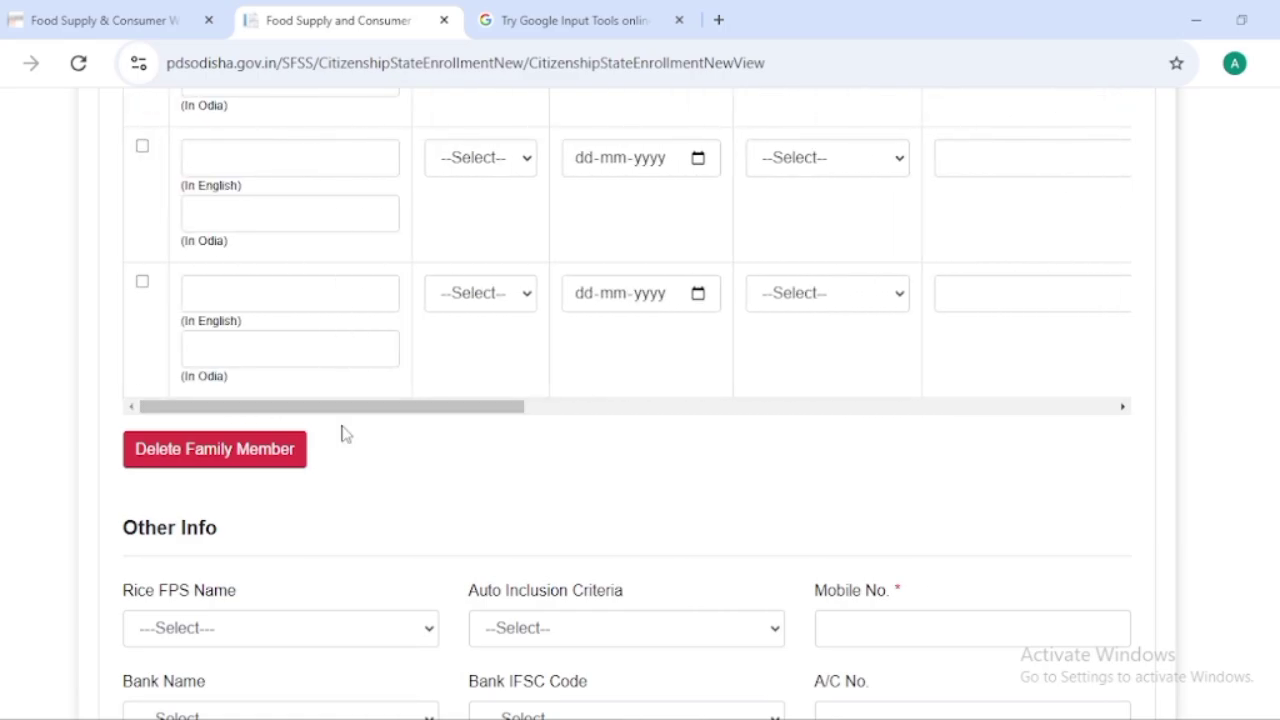
scroll(474, 403, "up", 10)
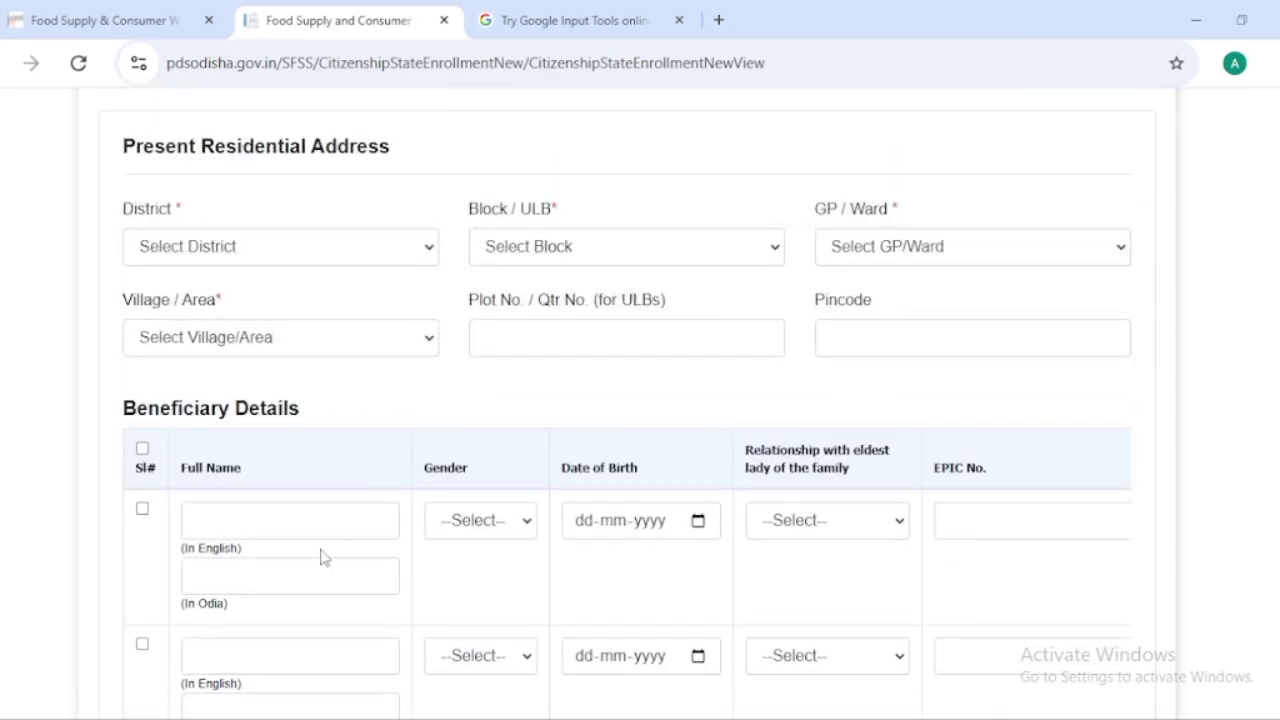
scroll(326, 545, "down", 5)
scroll(530, 600, "down", 3)
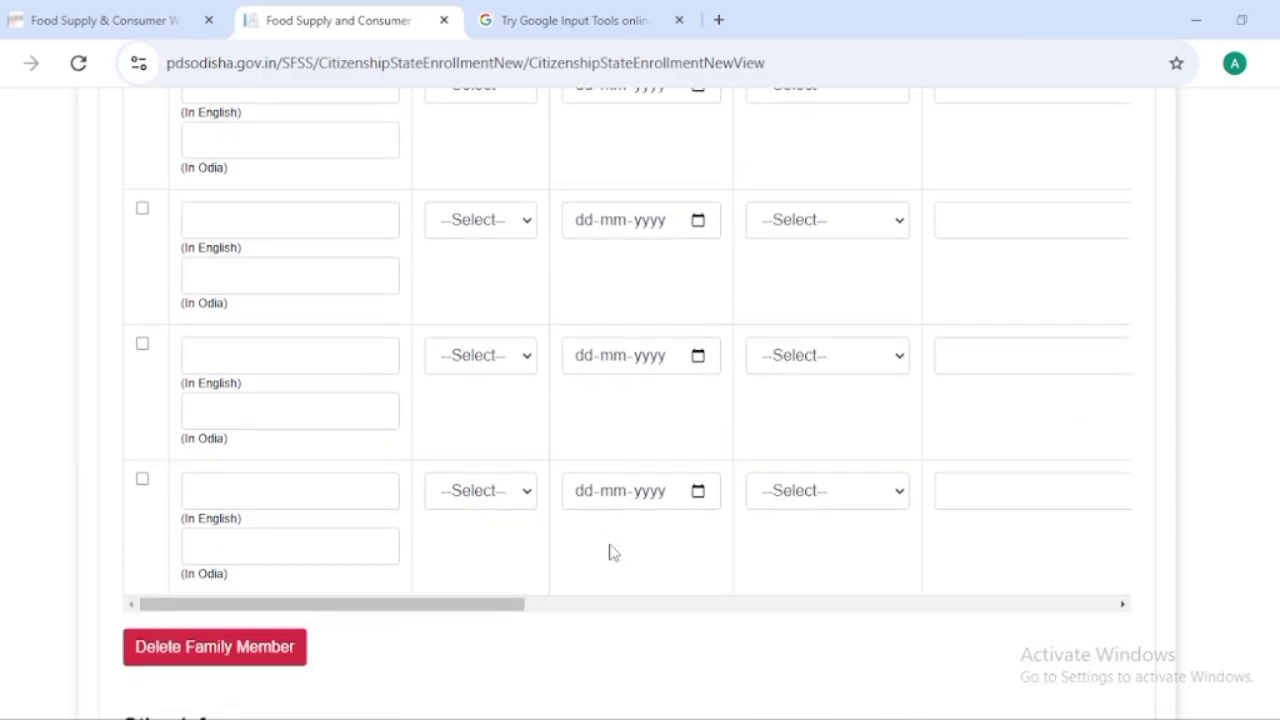
scroll(610, 552, "down", 5)
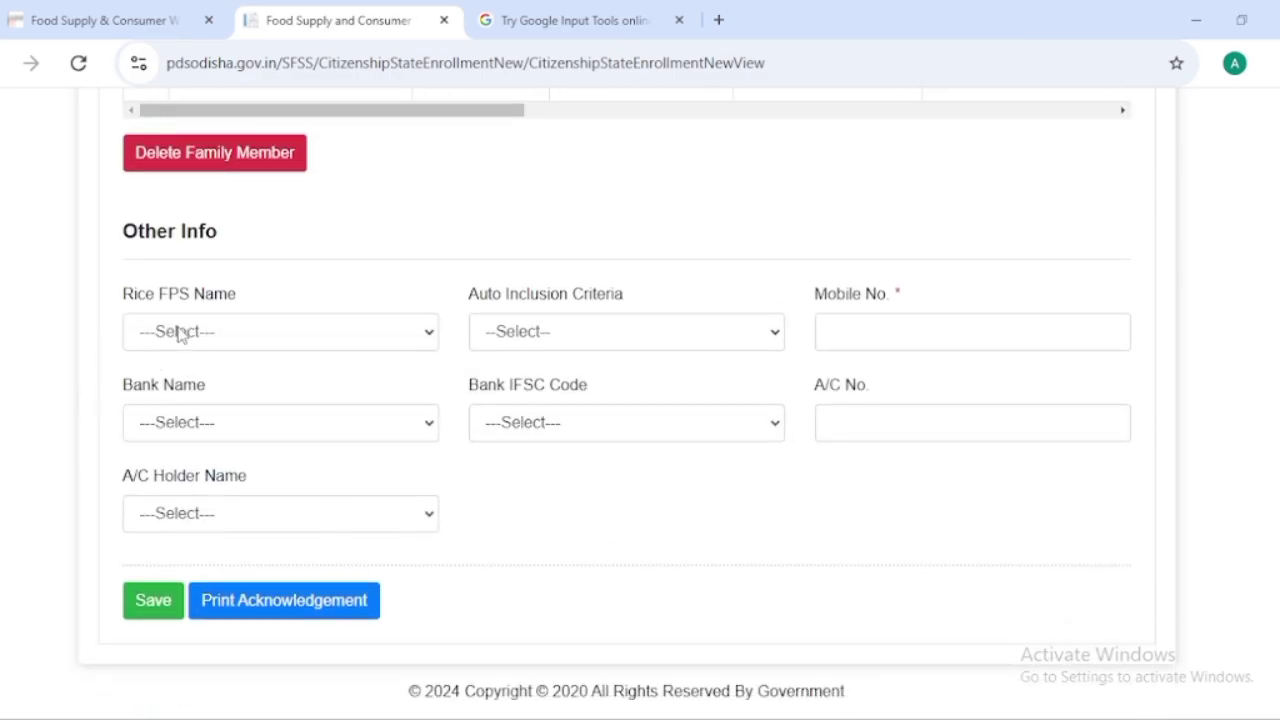
Step: Check the Rice FPS Name choices and set Auto Inclusion Criteria to Households without shelter
left_click(180, 334)
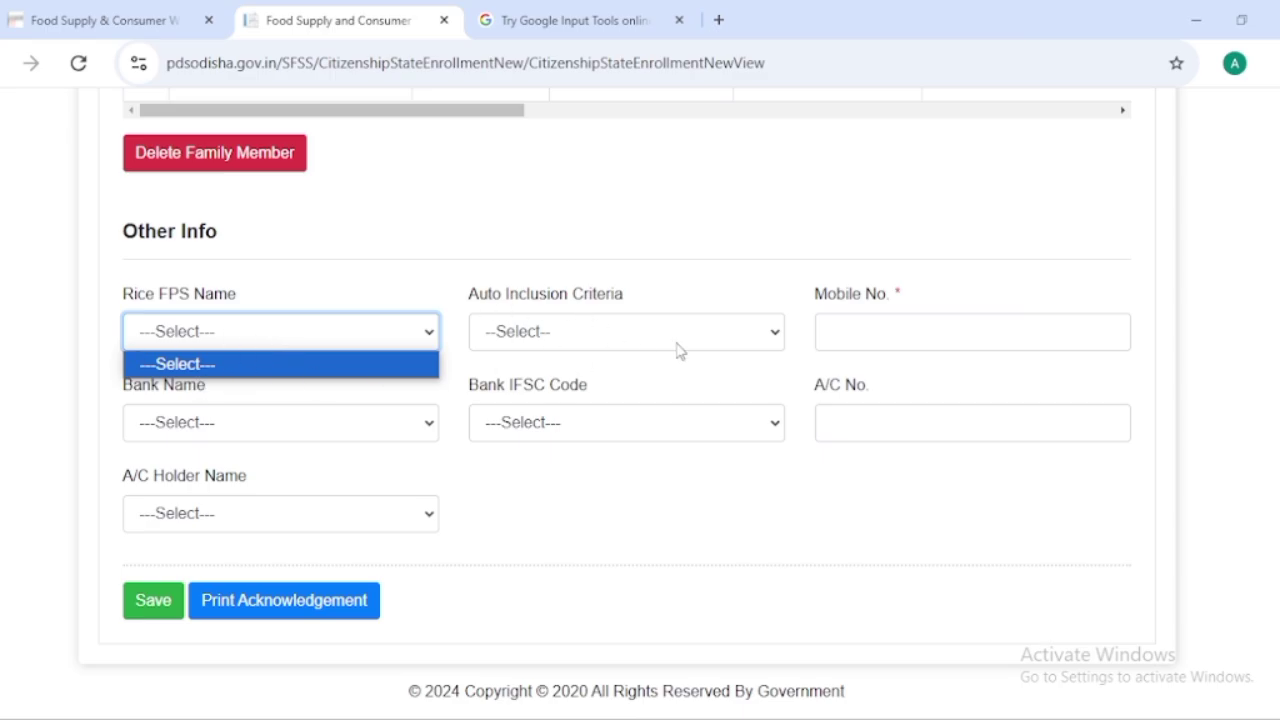
left_click(634, 340)
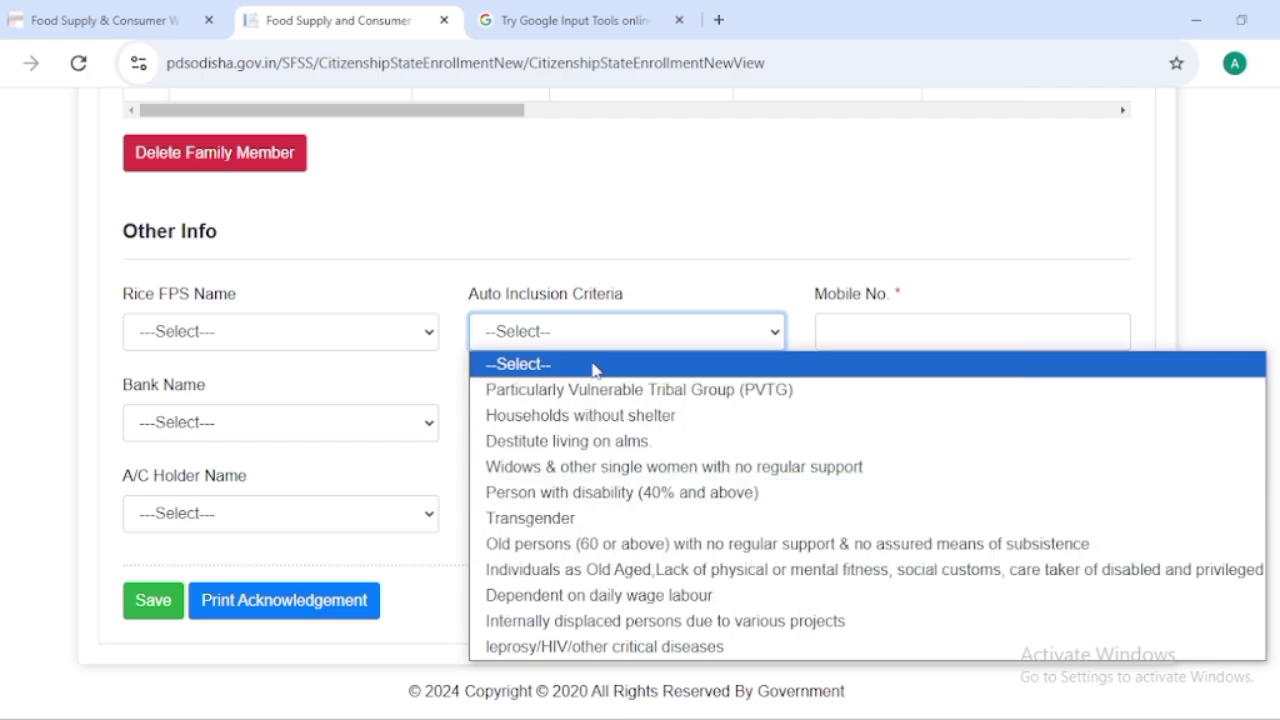
left_click(612, 418)
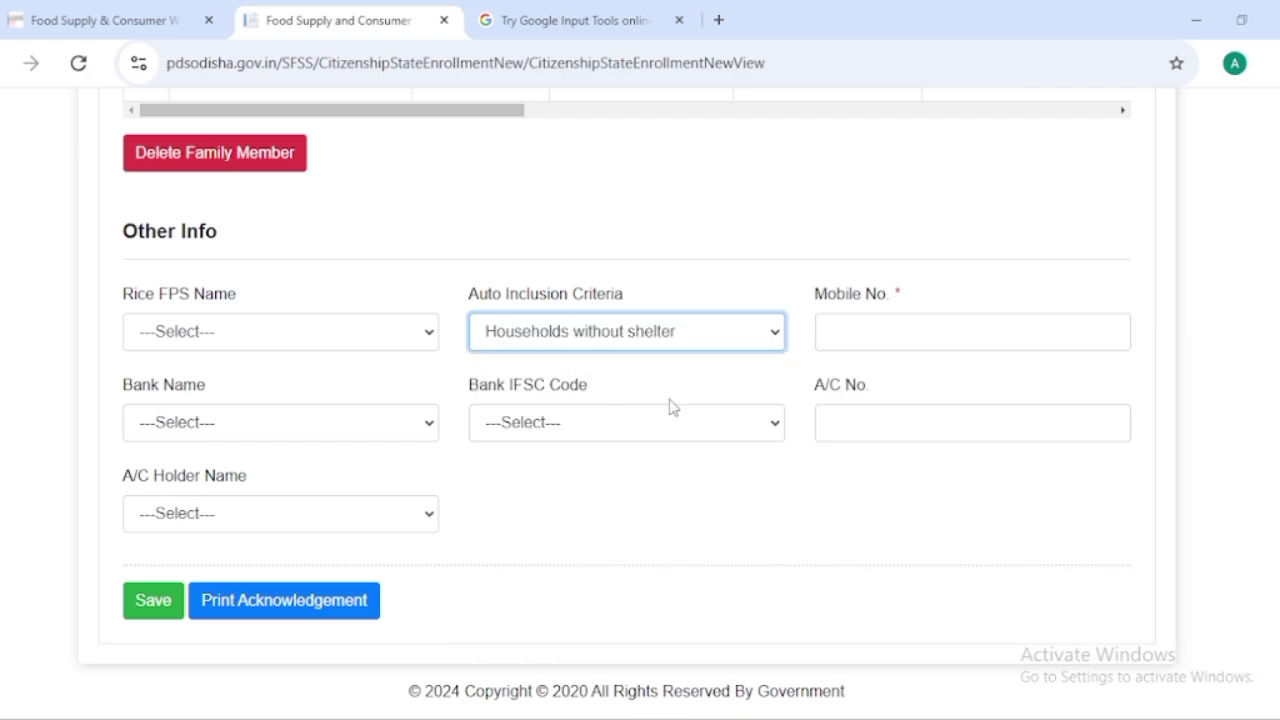
Step: Examine the available choices for Bank Name, Bank IFSC Code and A/C Holder Name in the Other Info section
left_click(235, 422)
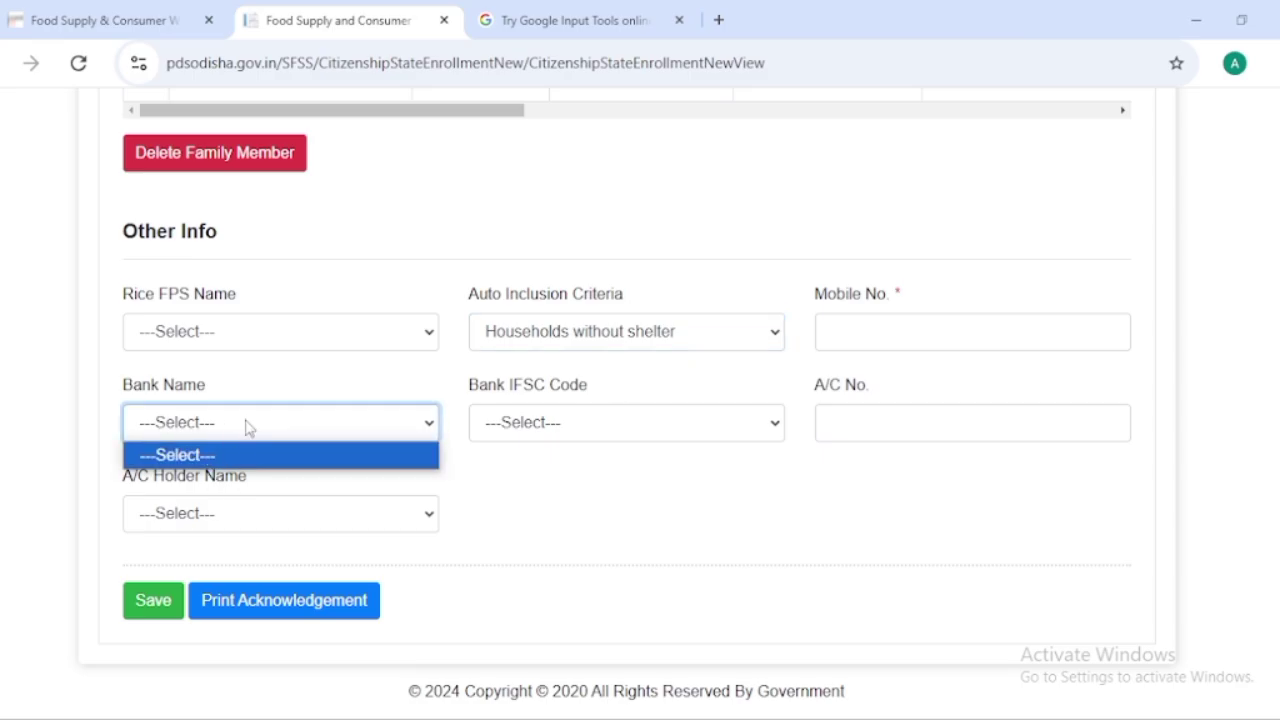
left_click(244, 428)
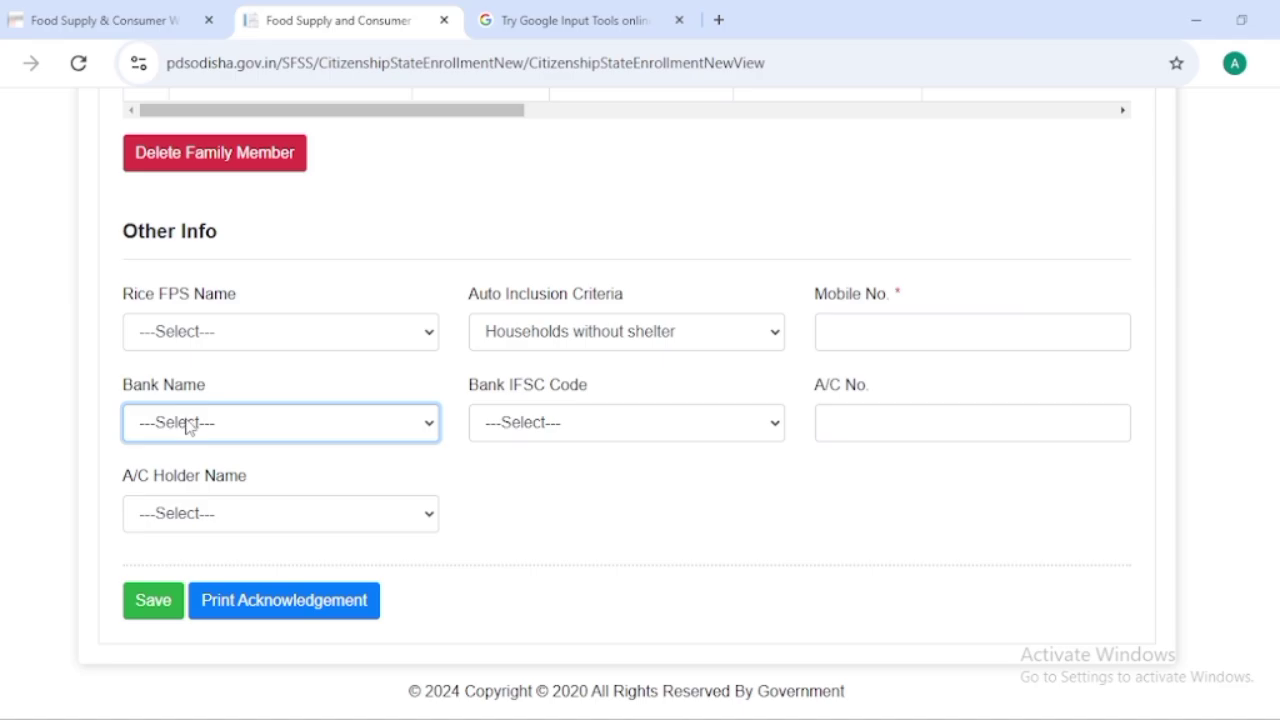
left_click(513, 428)
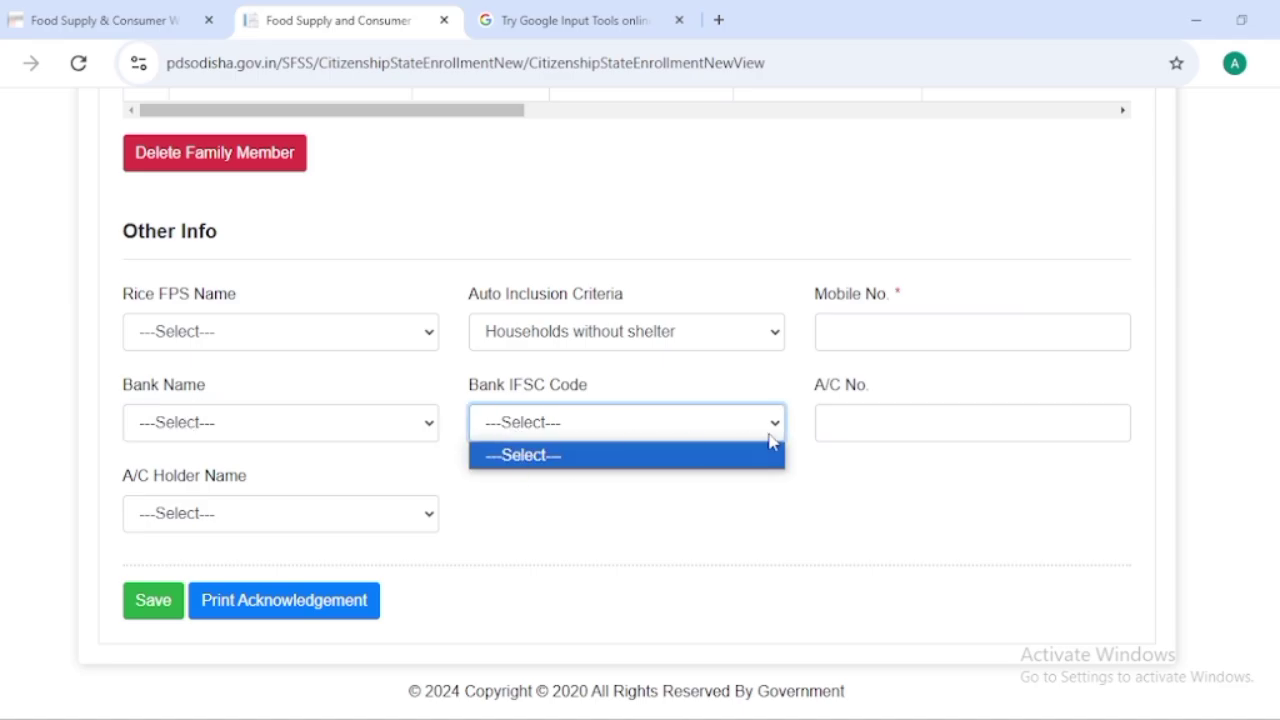
left_click(180, 512)
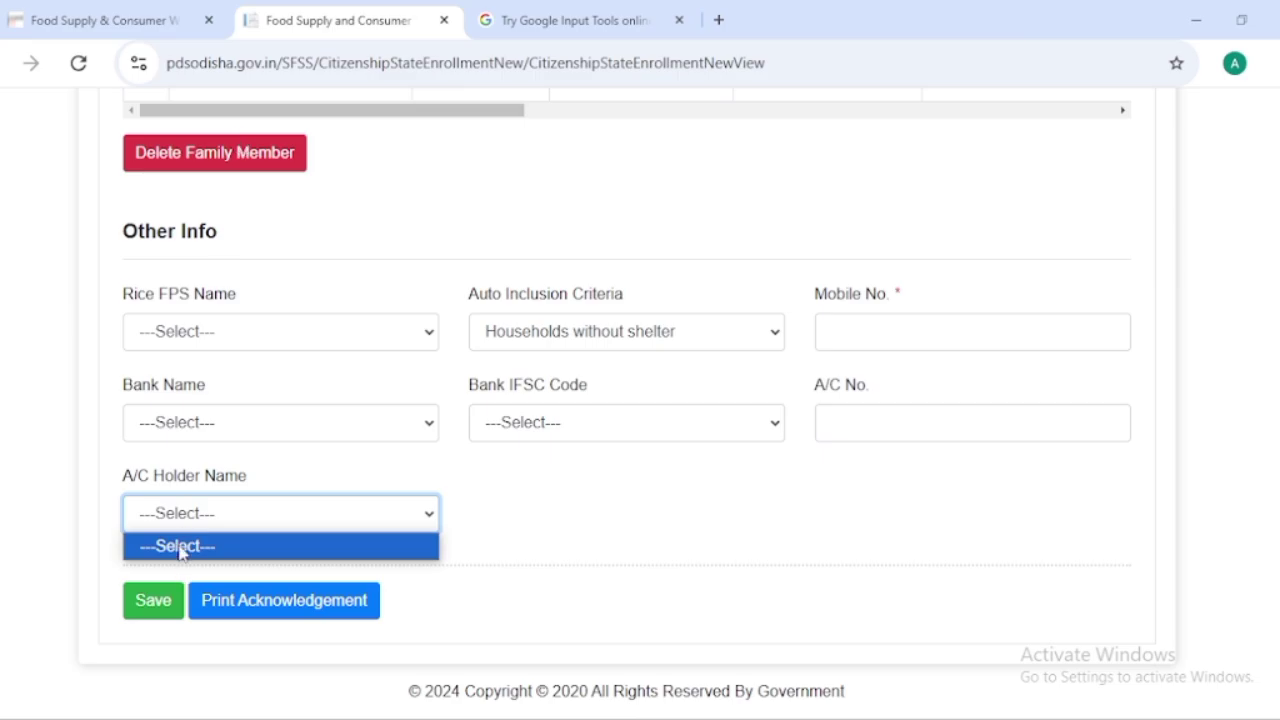